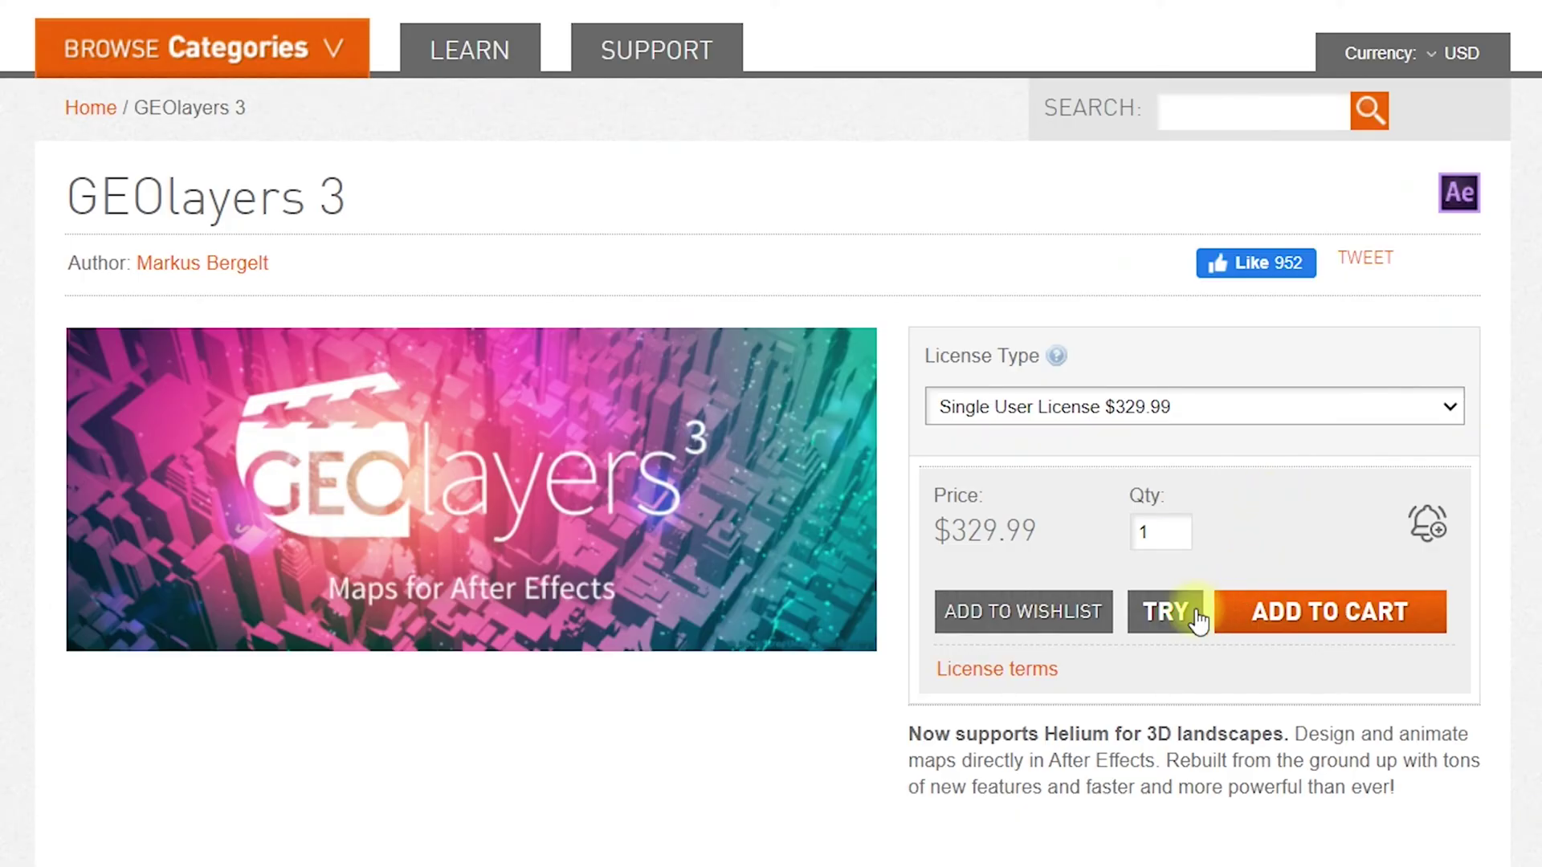
Download the free GEOlayers 3 trial zip from its aescripts product page.
left_click(1163, 626)
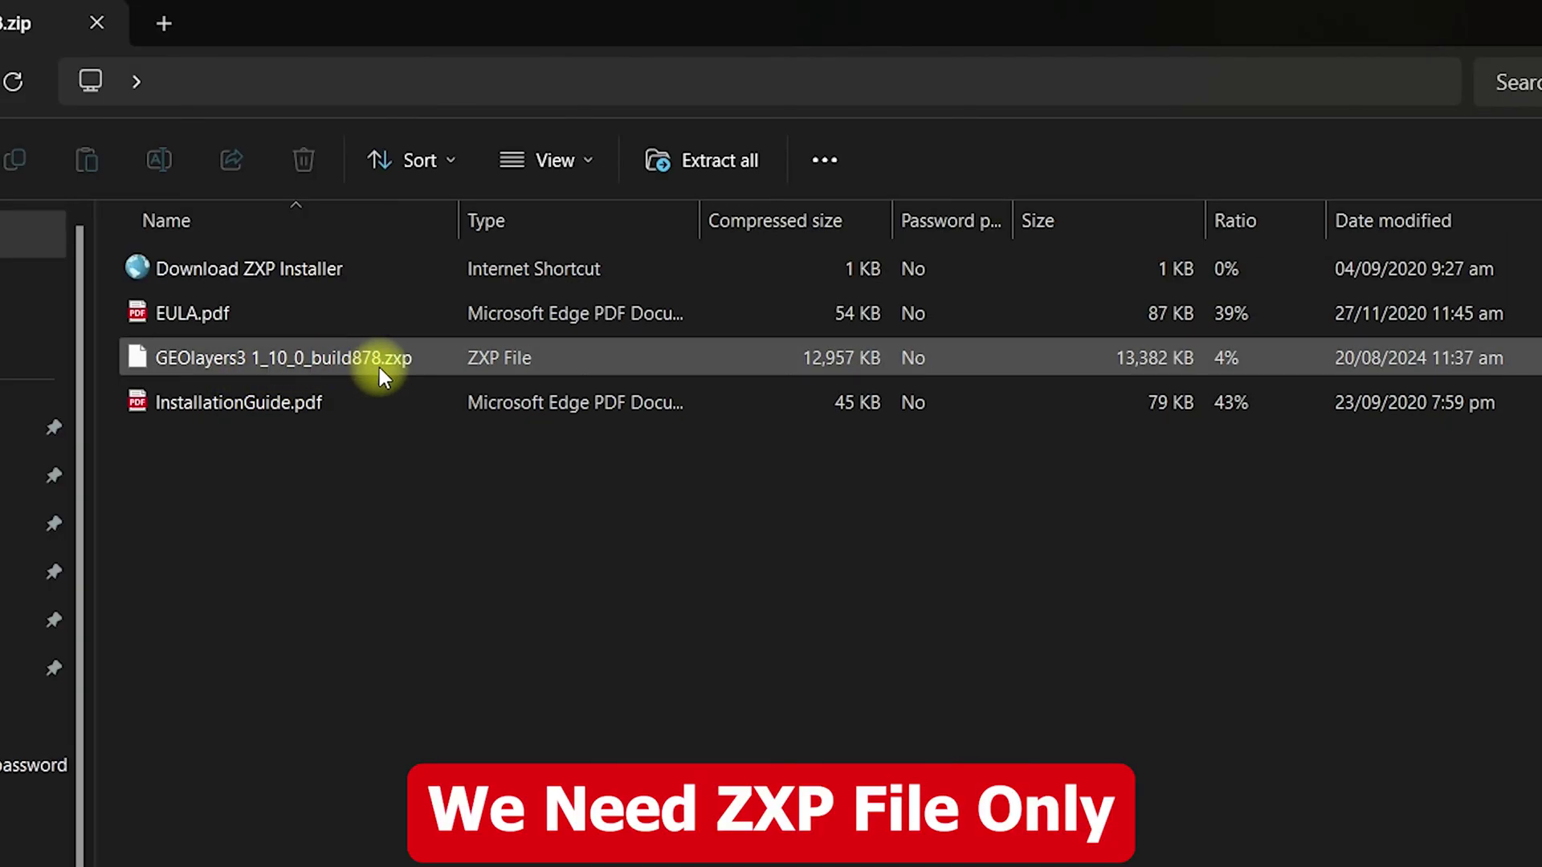
Select the GEOlayers3 .zxp file in the opened zip and start Extract all.
left_click(504, 366)
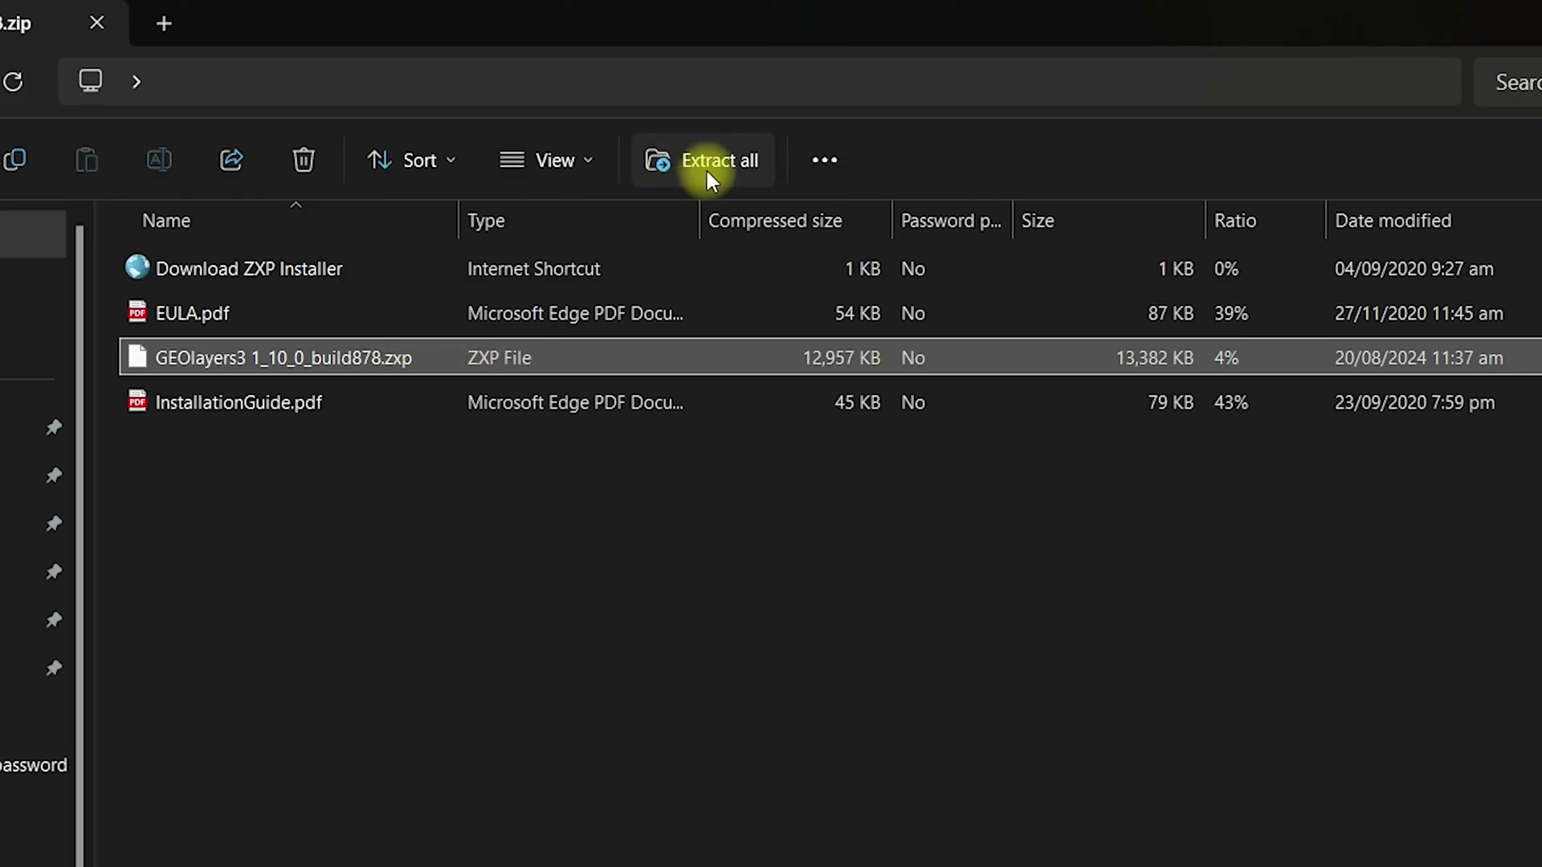
left_click(734, 160)
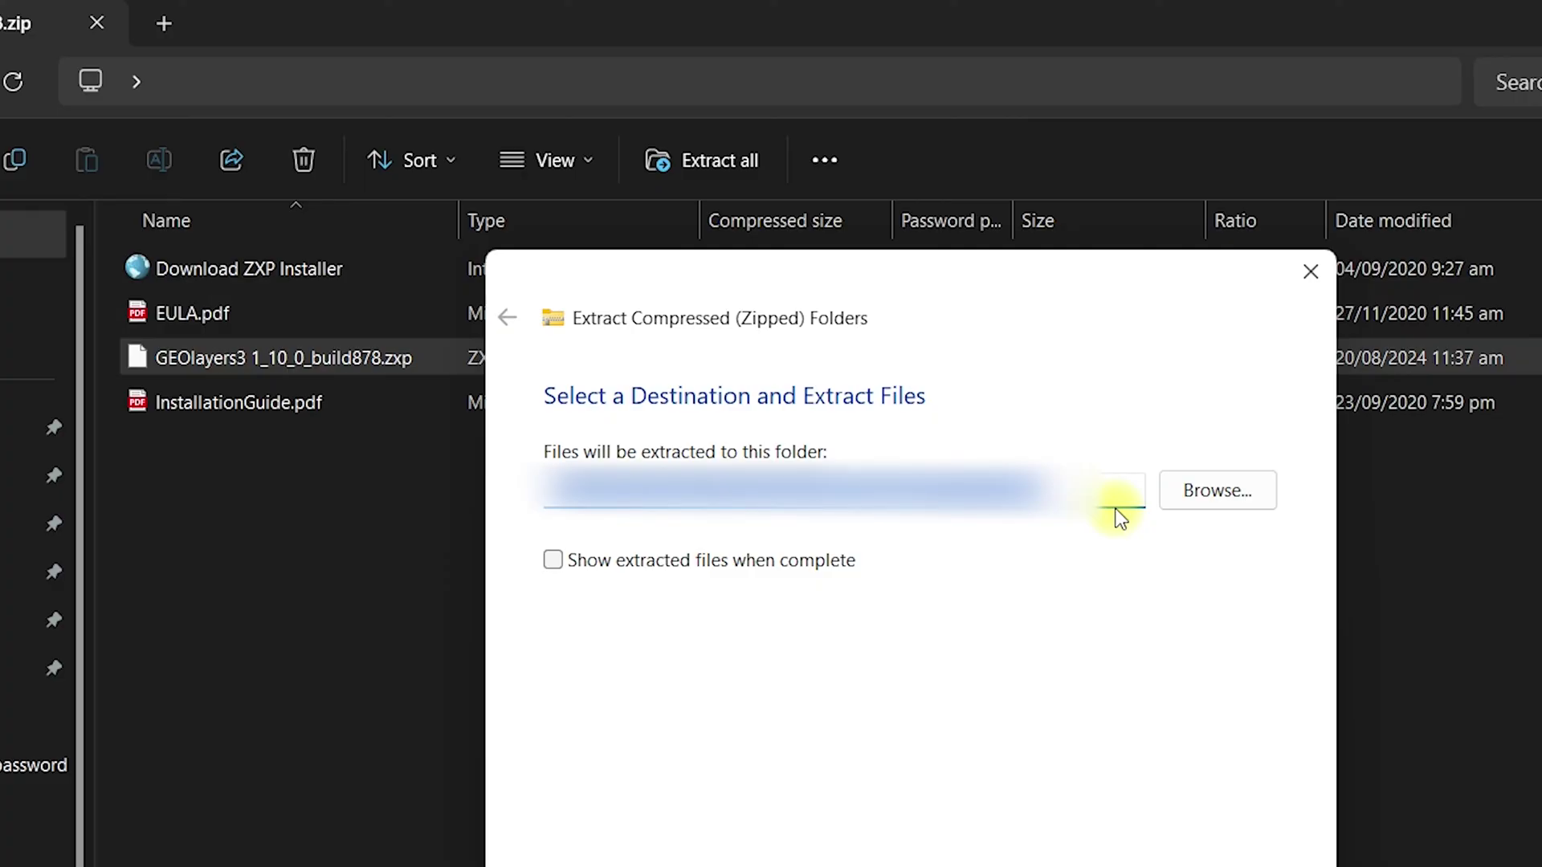
Extract the zip's files into a newly created GeoLayers folder on the Desktop.
left_click(1218, 491)
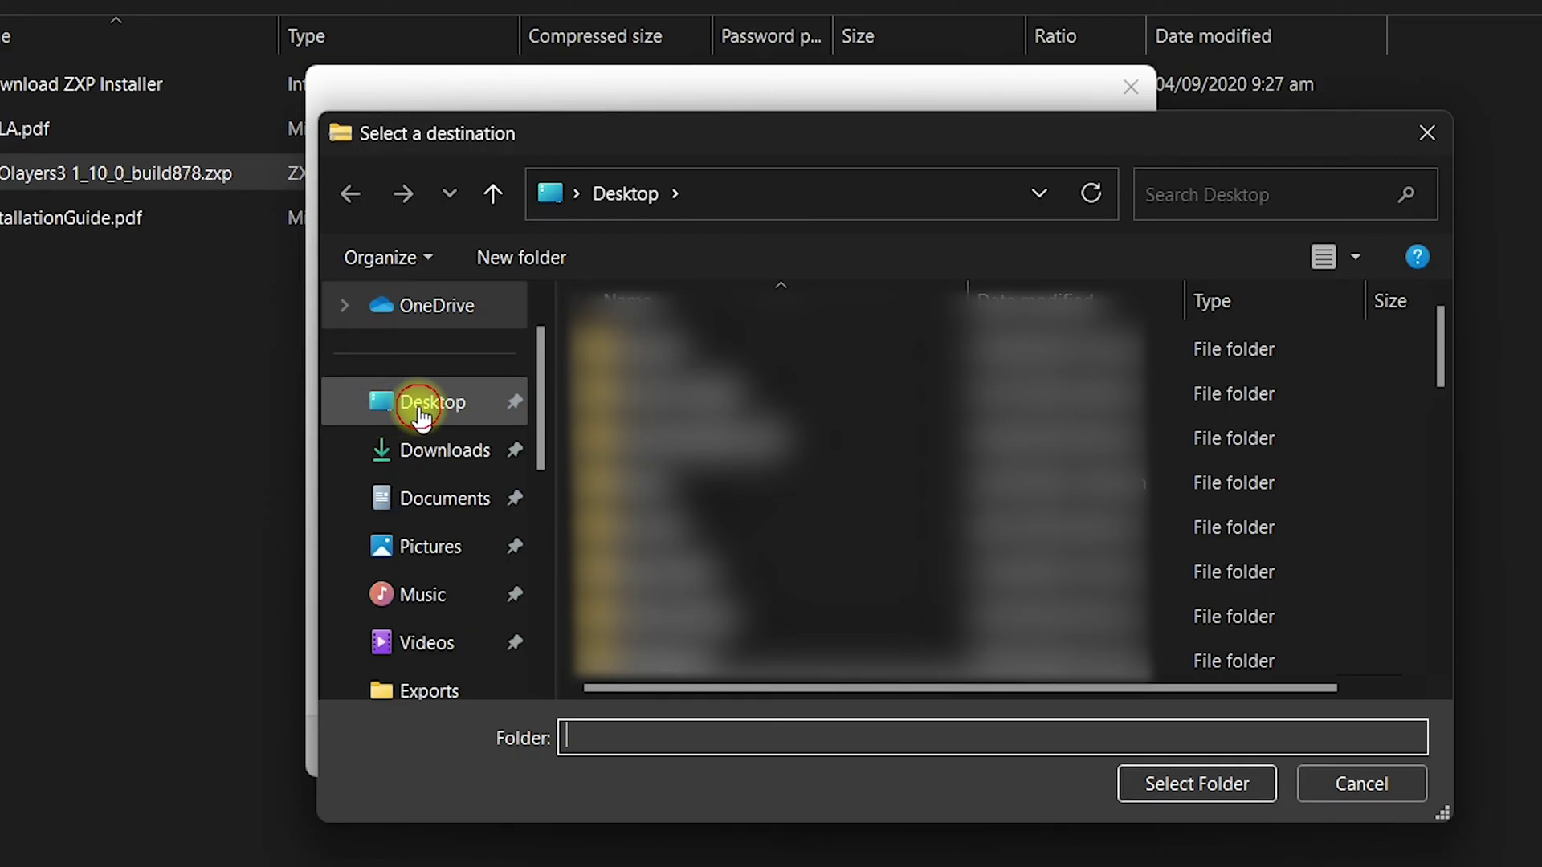
left_click(420, 417)
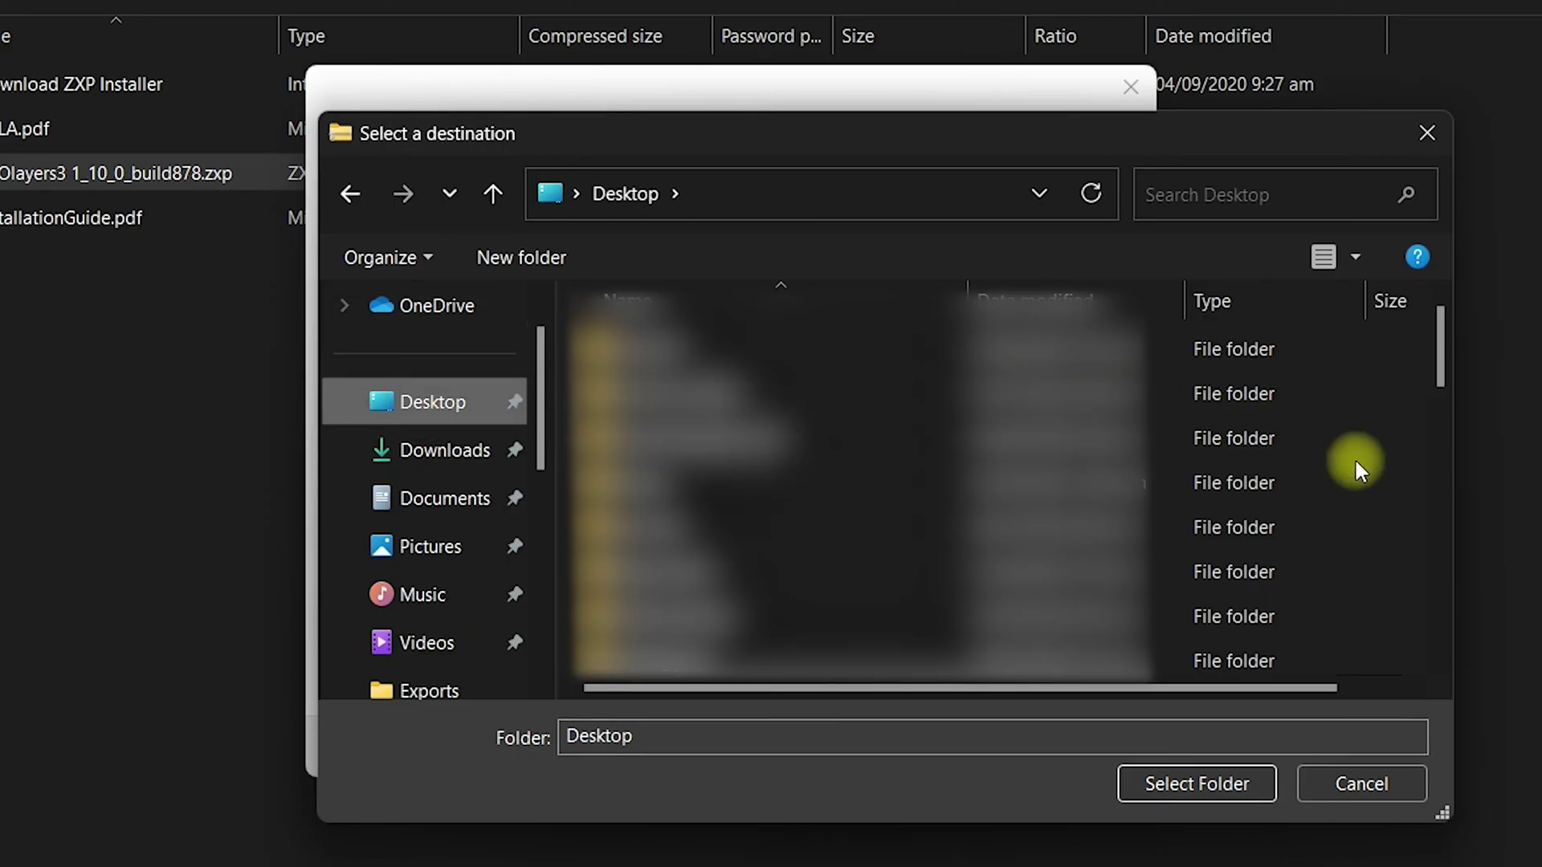
scroll(1355, 456, "down", 10)
left_click(1268, 657)
left_click(766, 669)
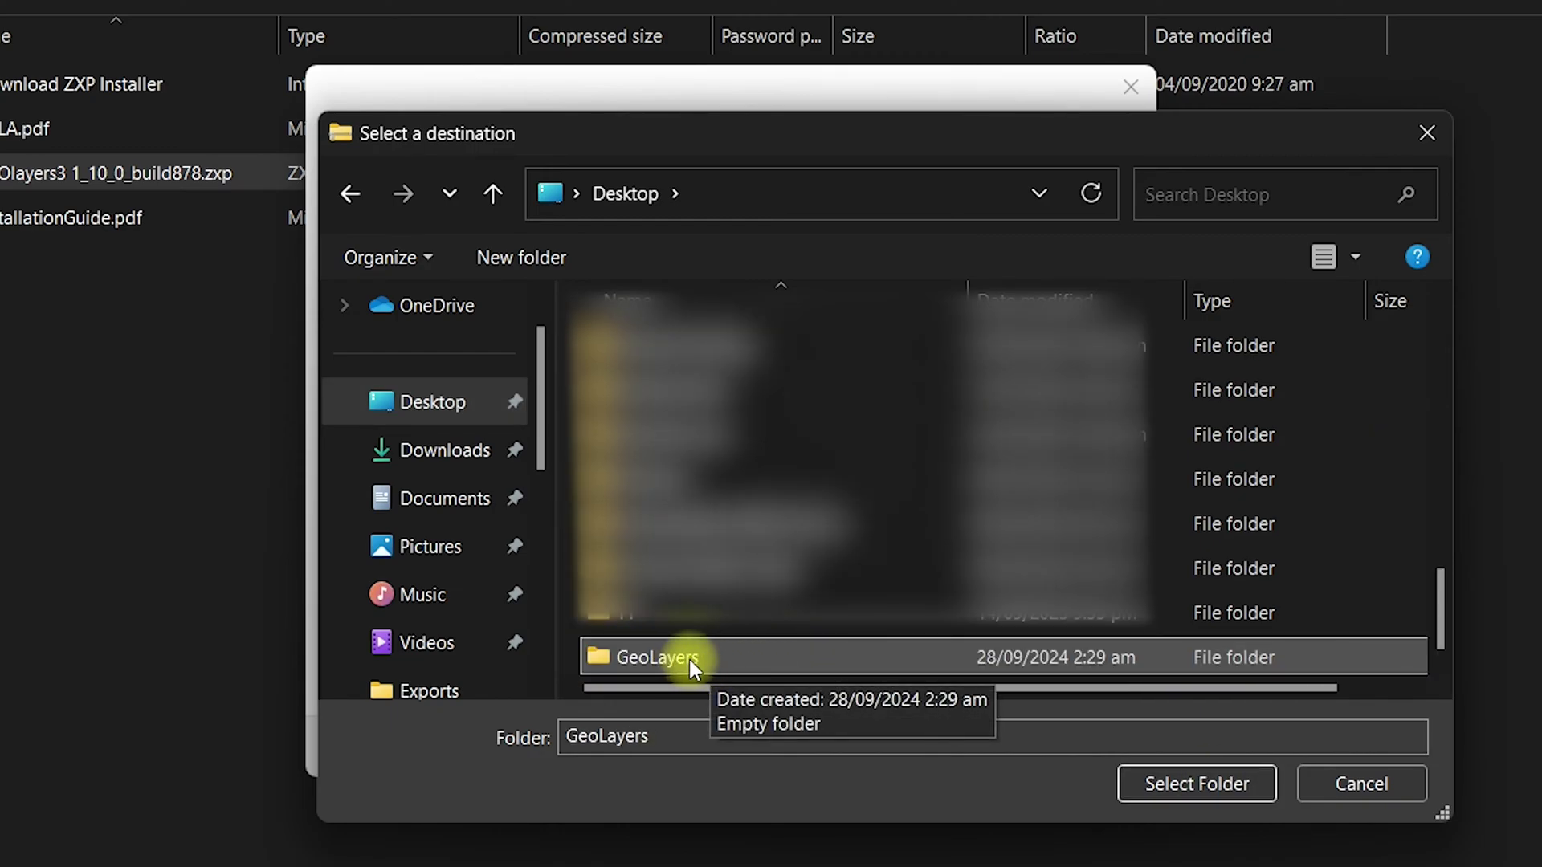
left_click(1208, 785)
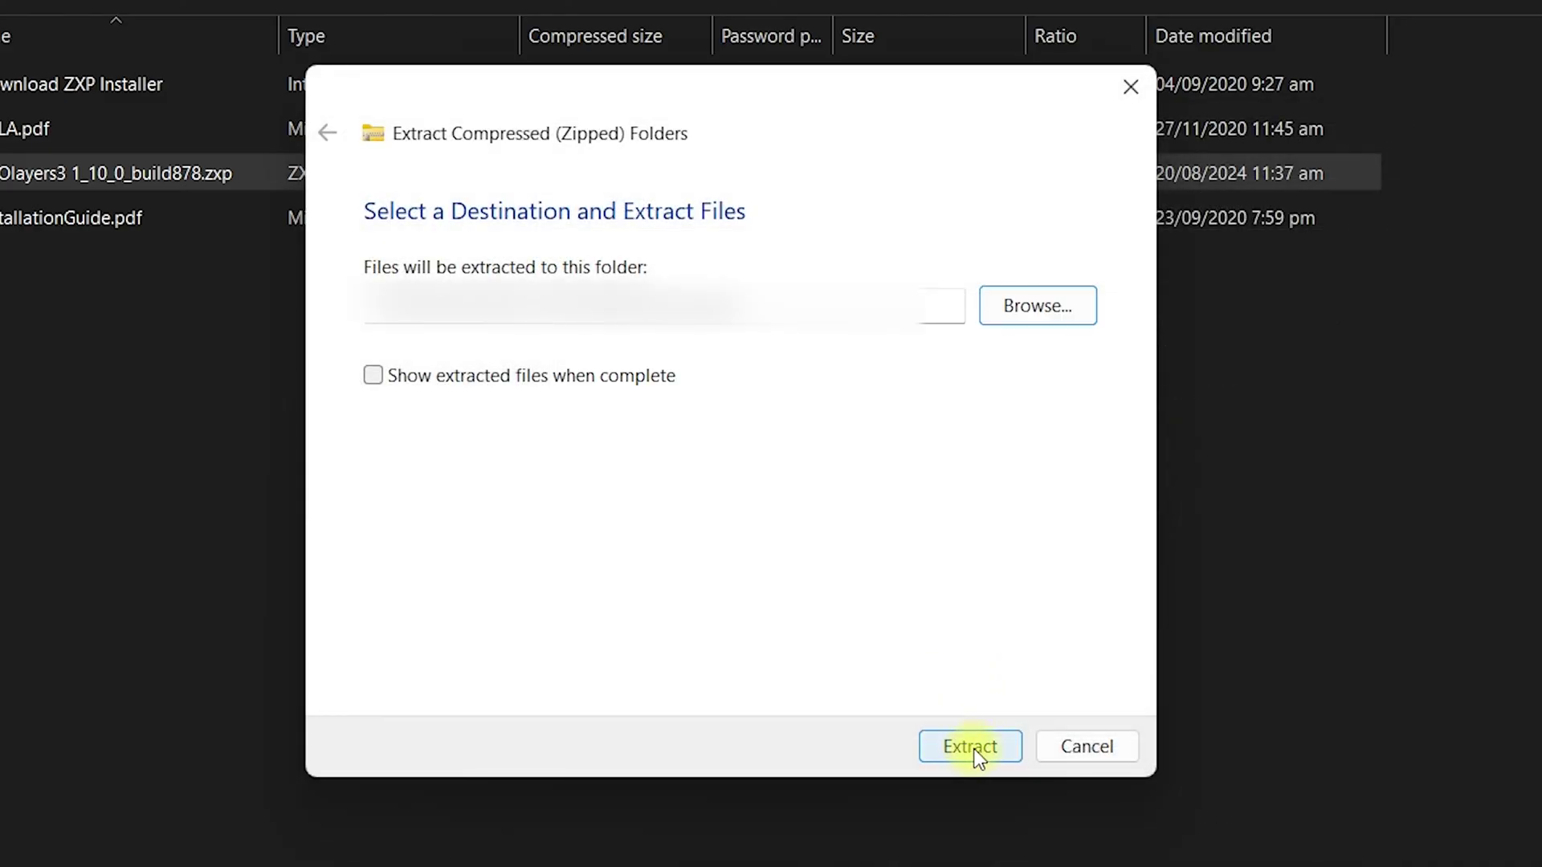
left_click(973, 751)
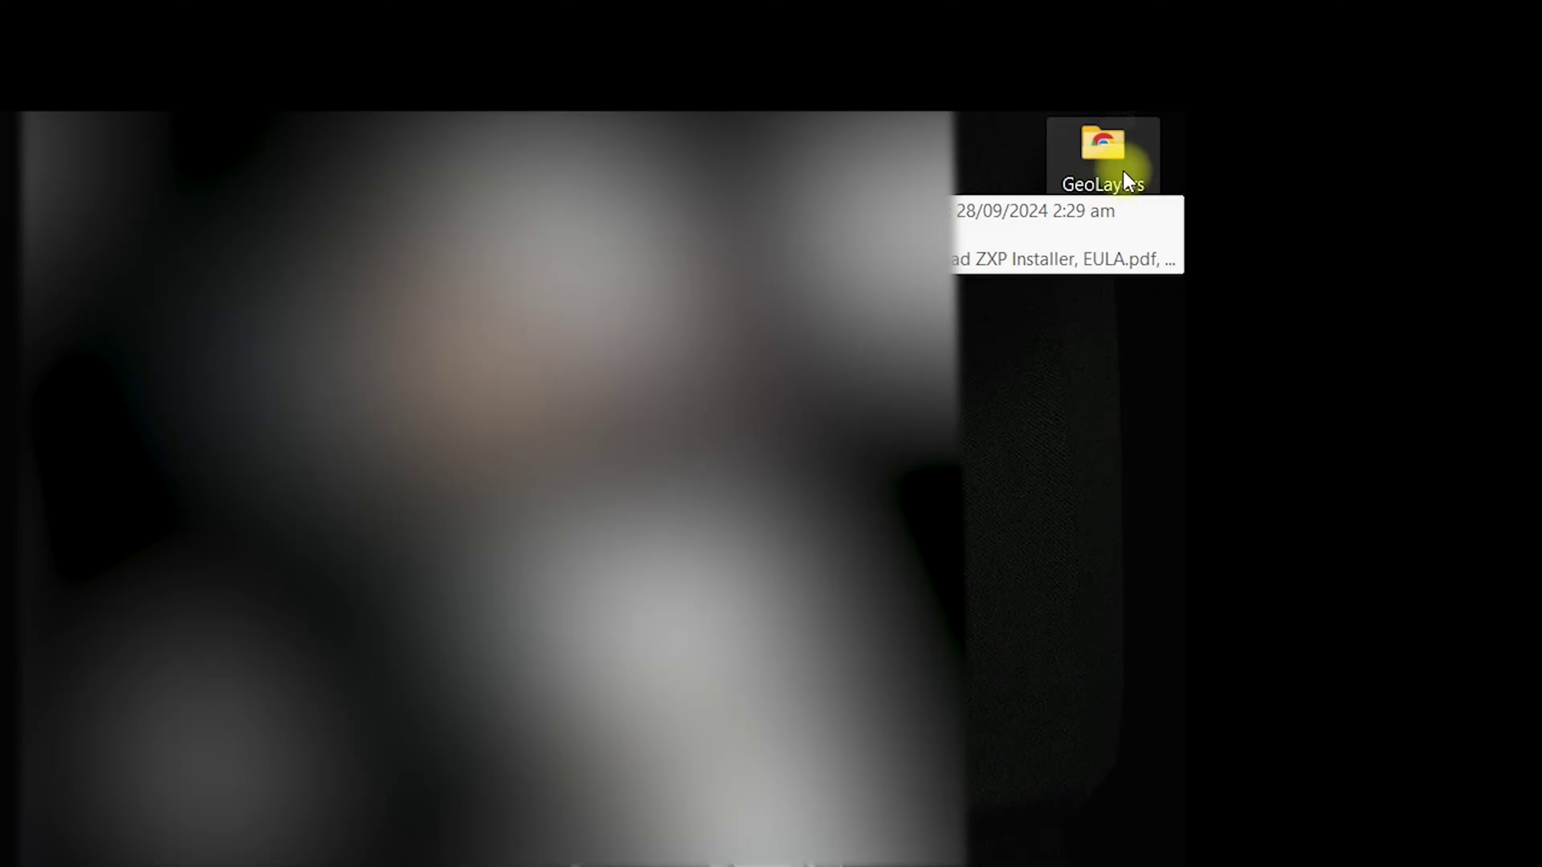
Open the Desktop GeoLayers folder and select the GEOlayers3 1_10_0_build878.zxp file.
double_click(1102, 174)
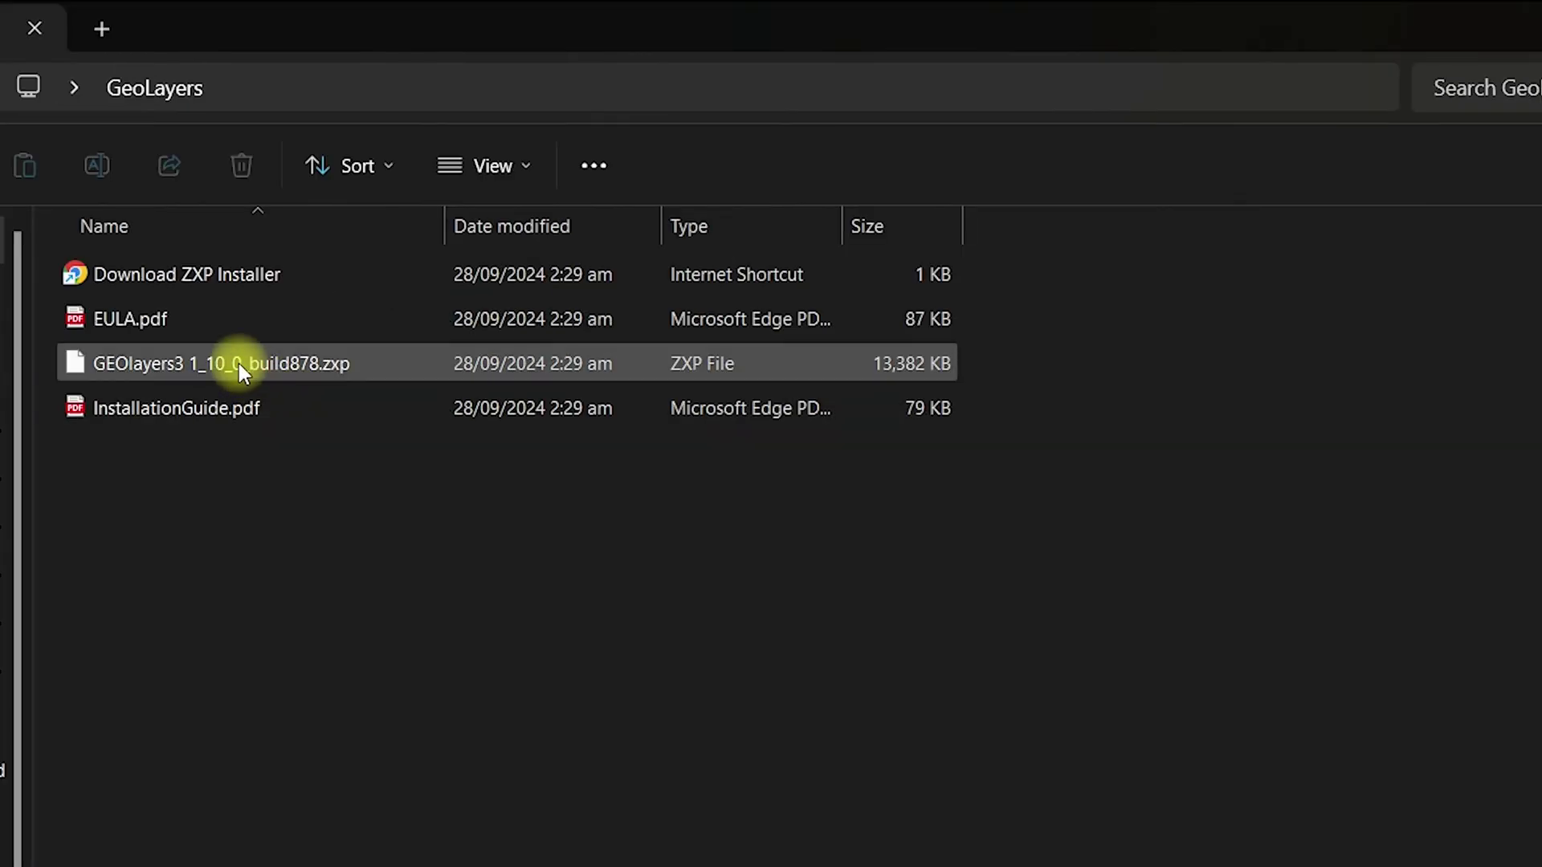
left_click(238, 363)
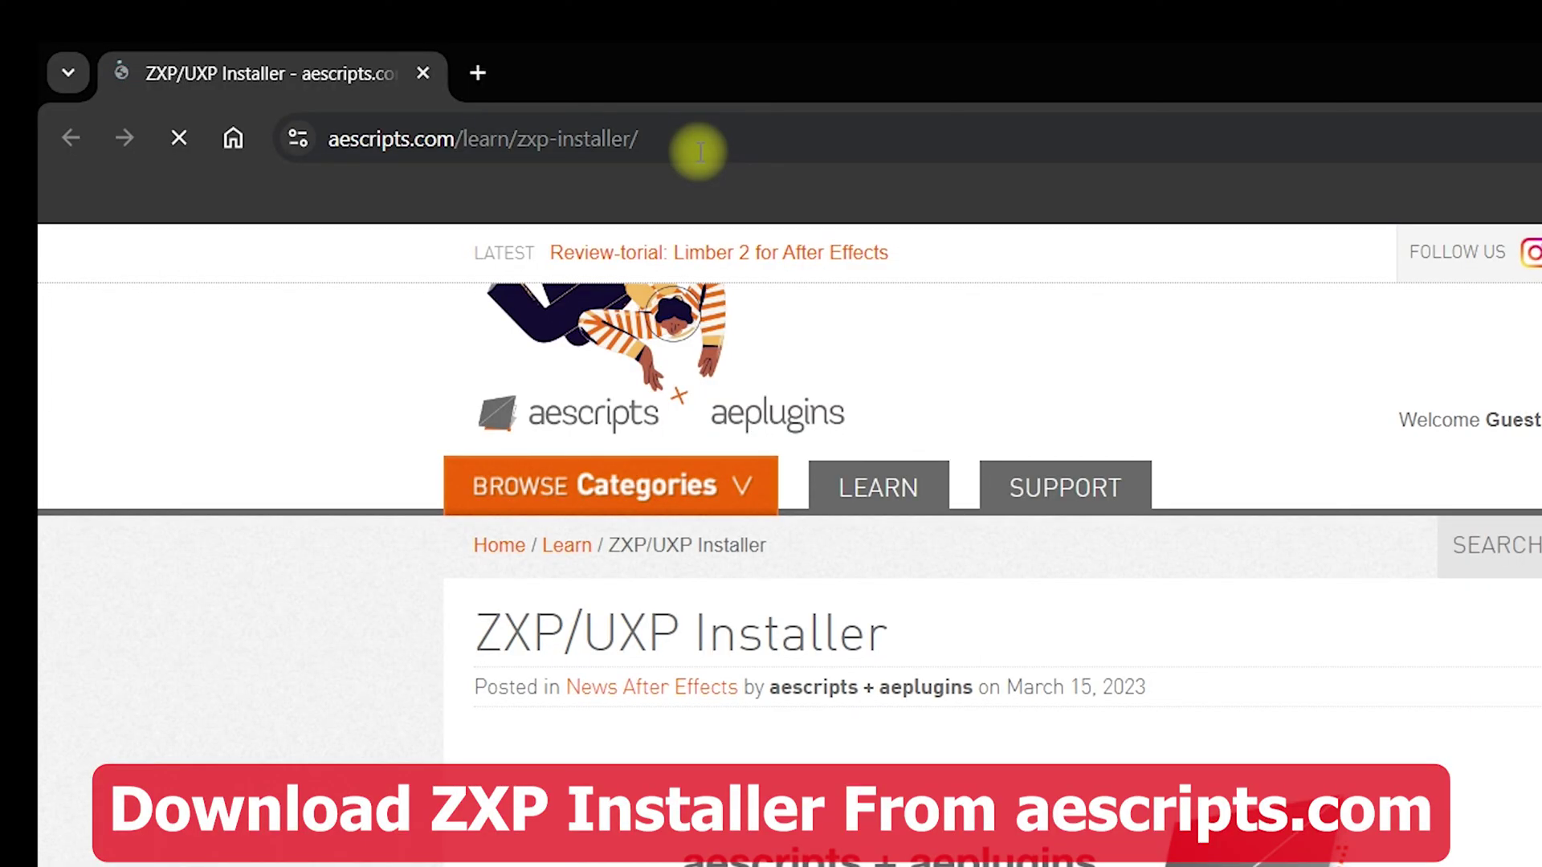
Go to aescripts.com/learn/zxp-installer/ and scroll down to the macOS/Windows download buttons.
left_click_drag(700, 151, 291, 141)
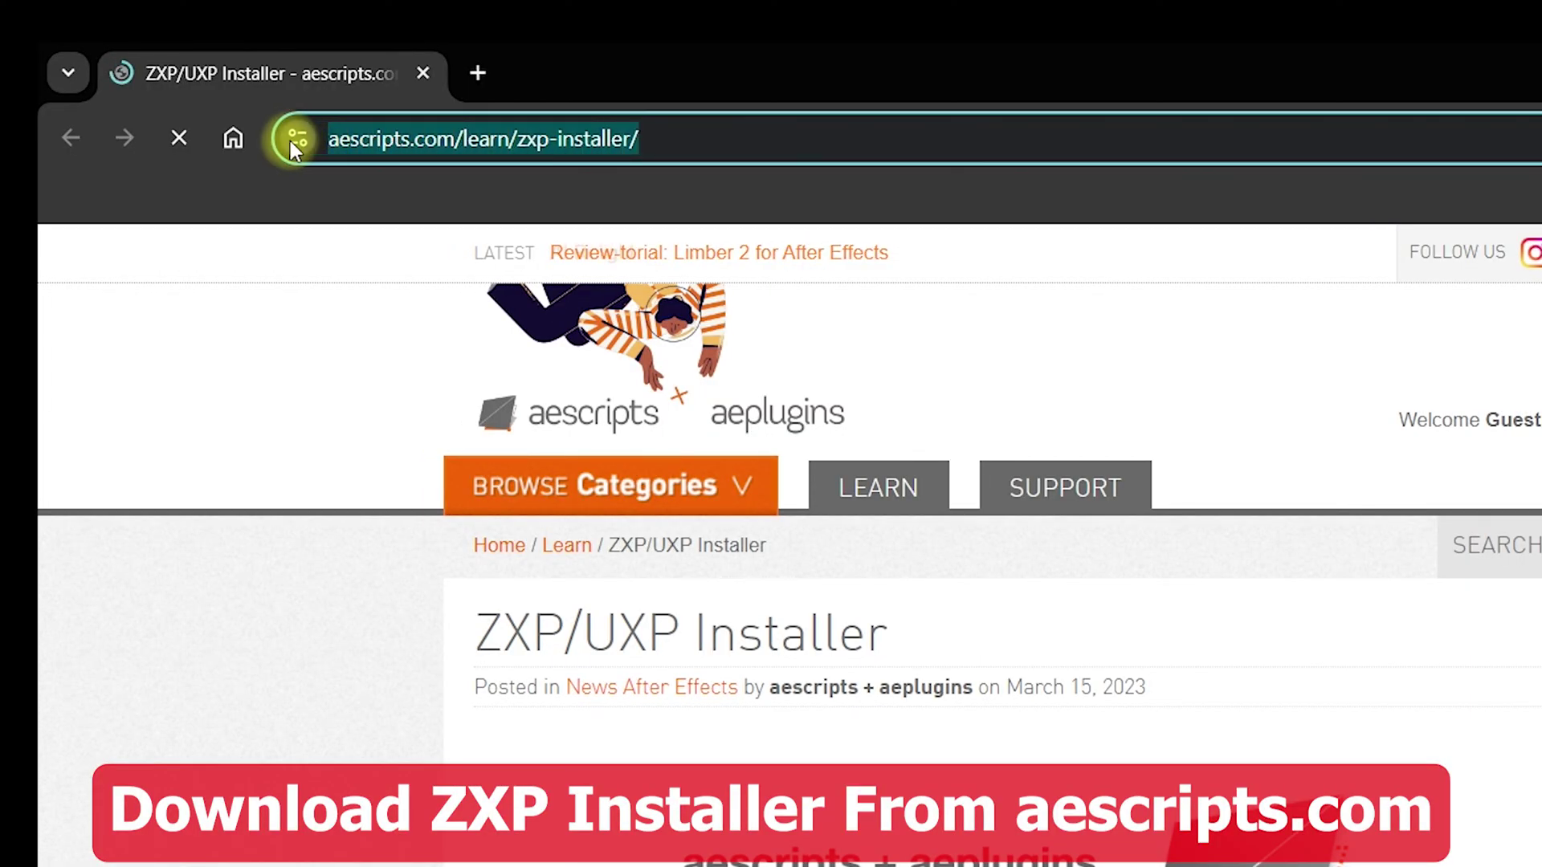
left_click(483, 145)
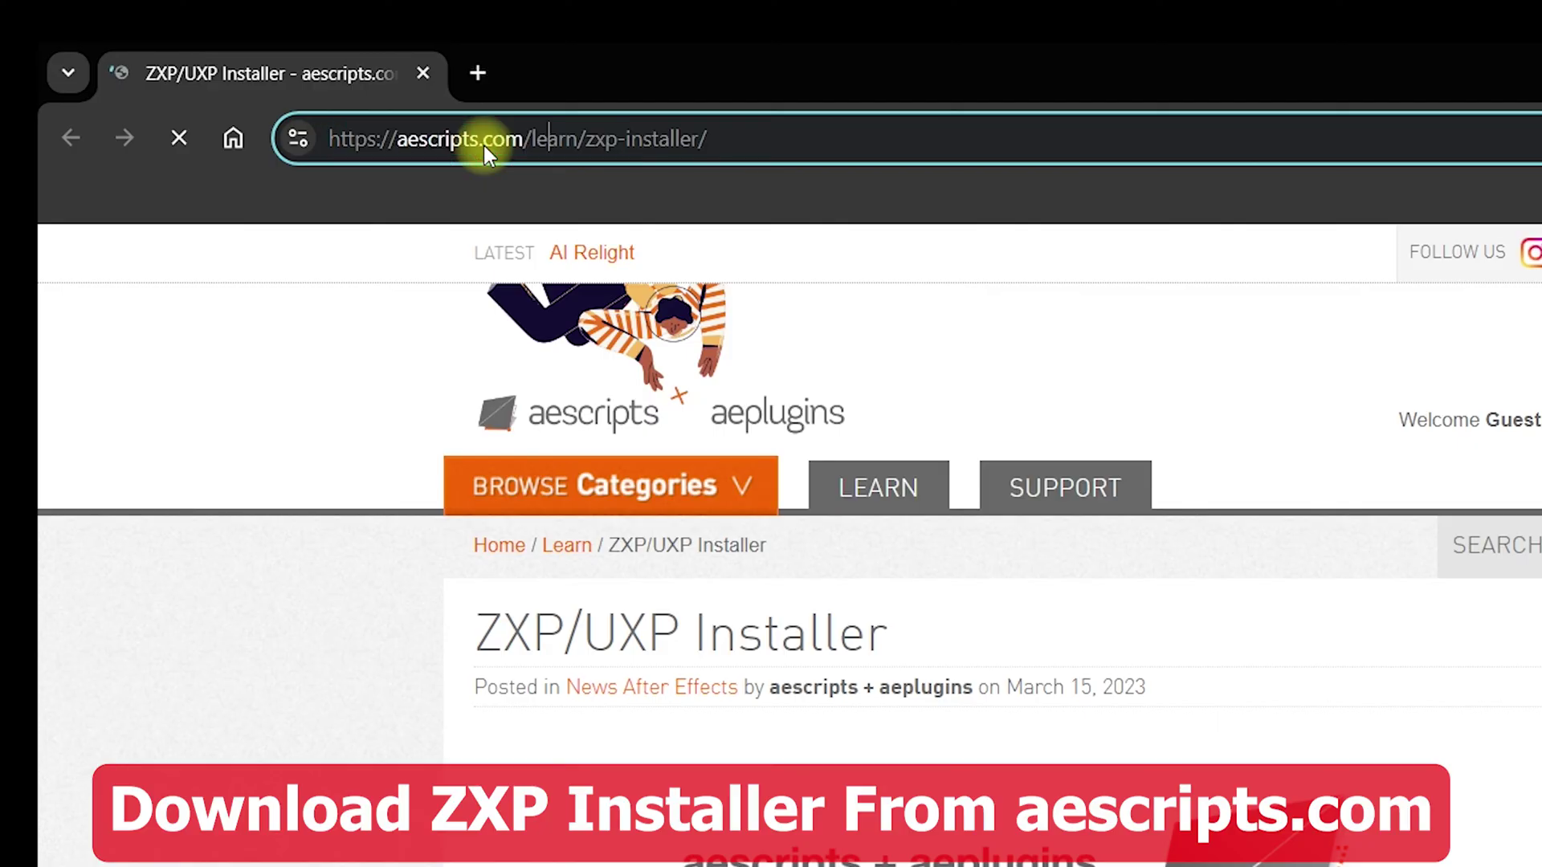
double_click(553, 144)
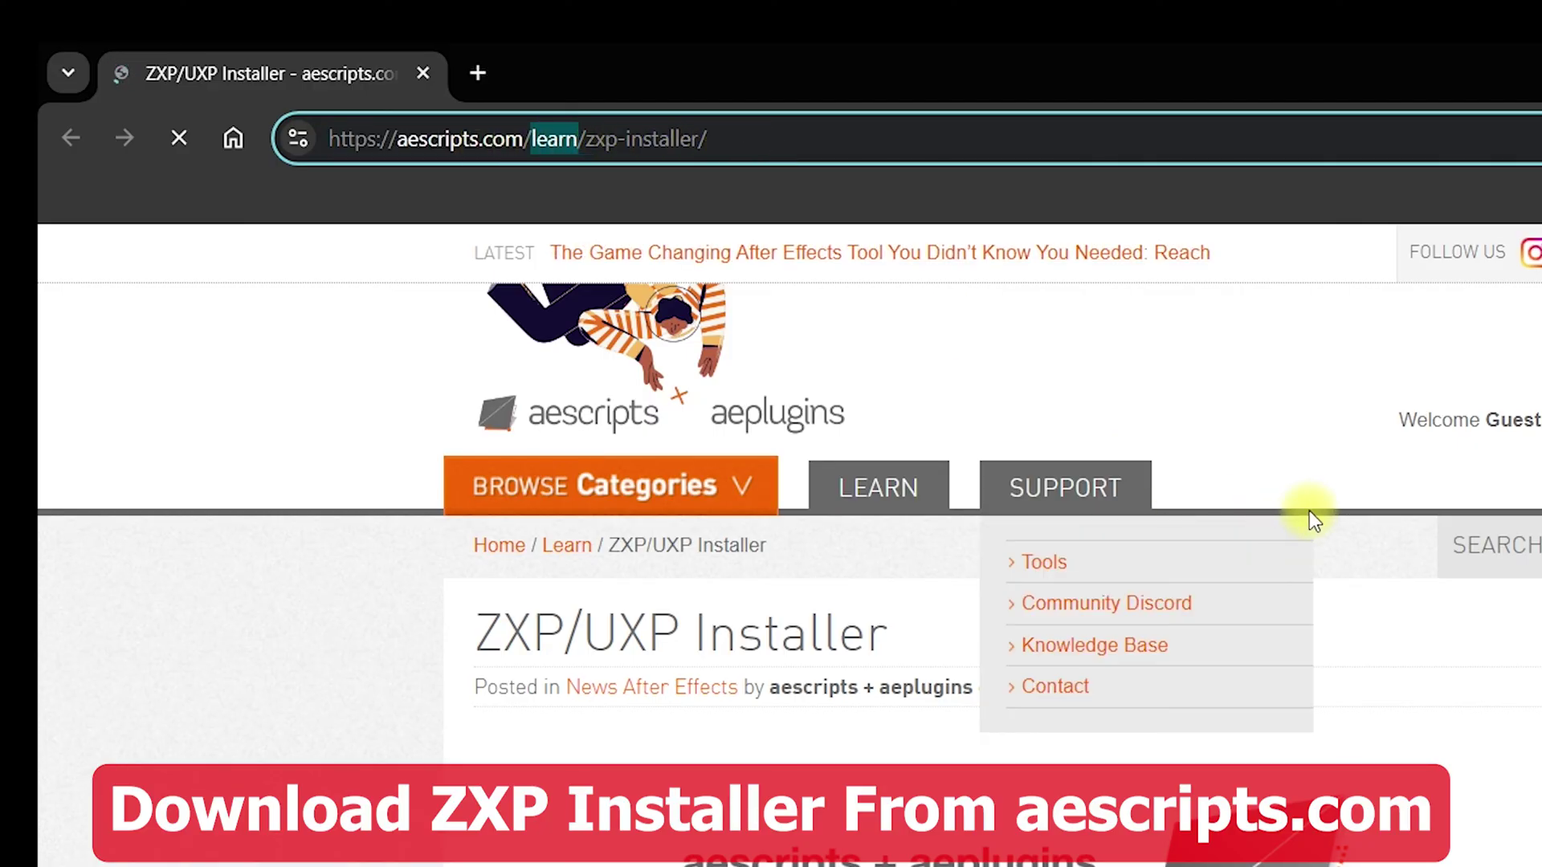
left_click(1310, 392)
scroll(1309, 394, "down", 5)
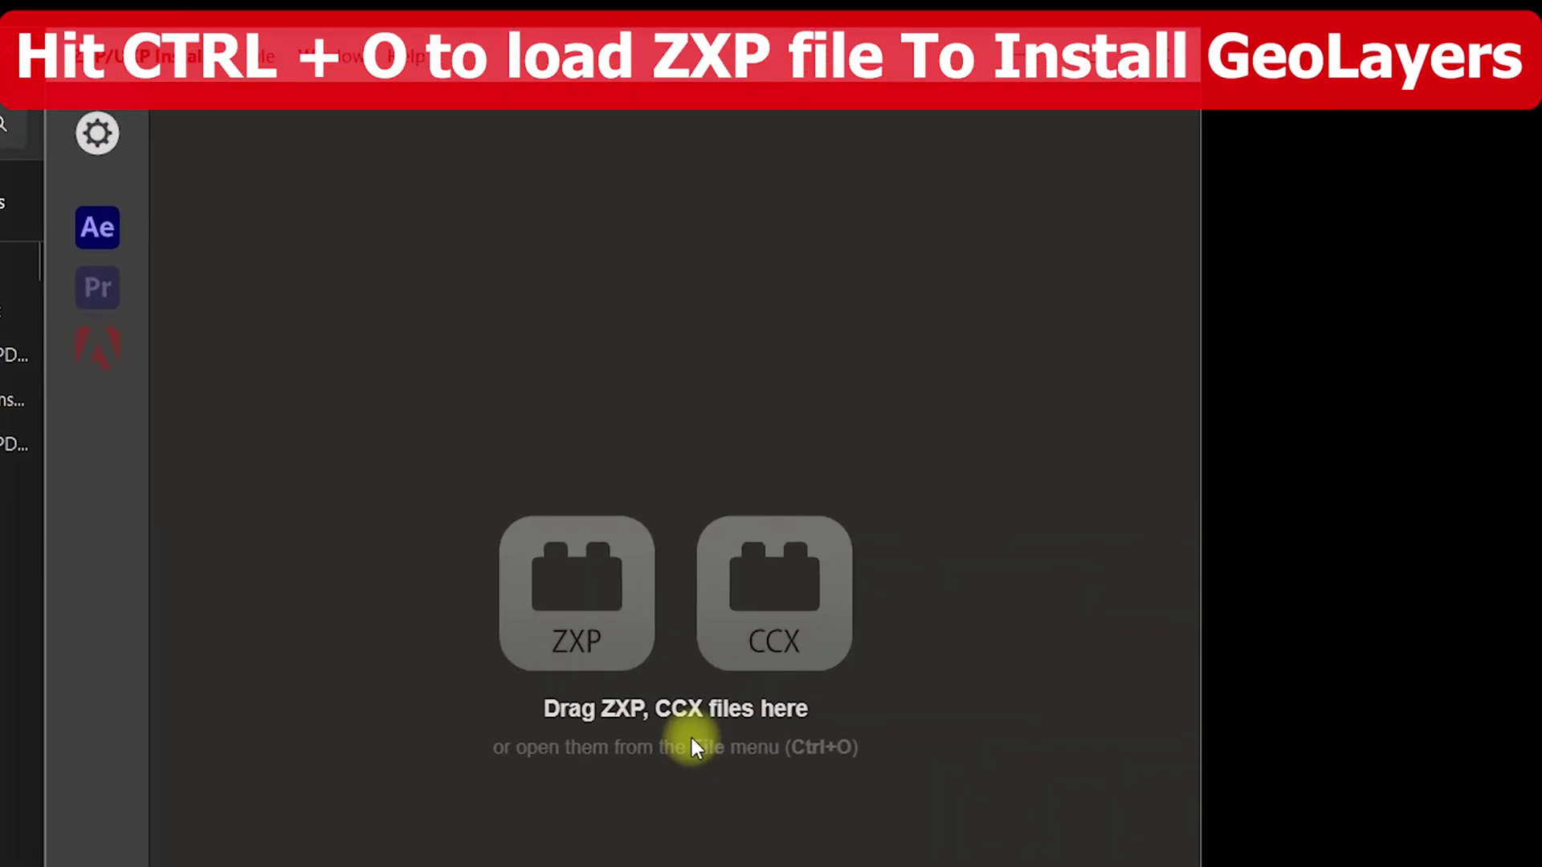
Load GEOlayers3 1_10_0_build878.zxp from Desktop > GeoLayers into the ZXP/UXP Installer.
key("ctrl+o")
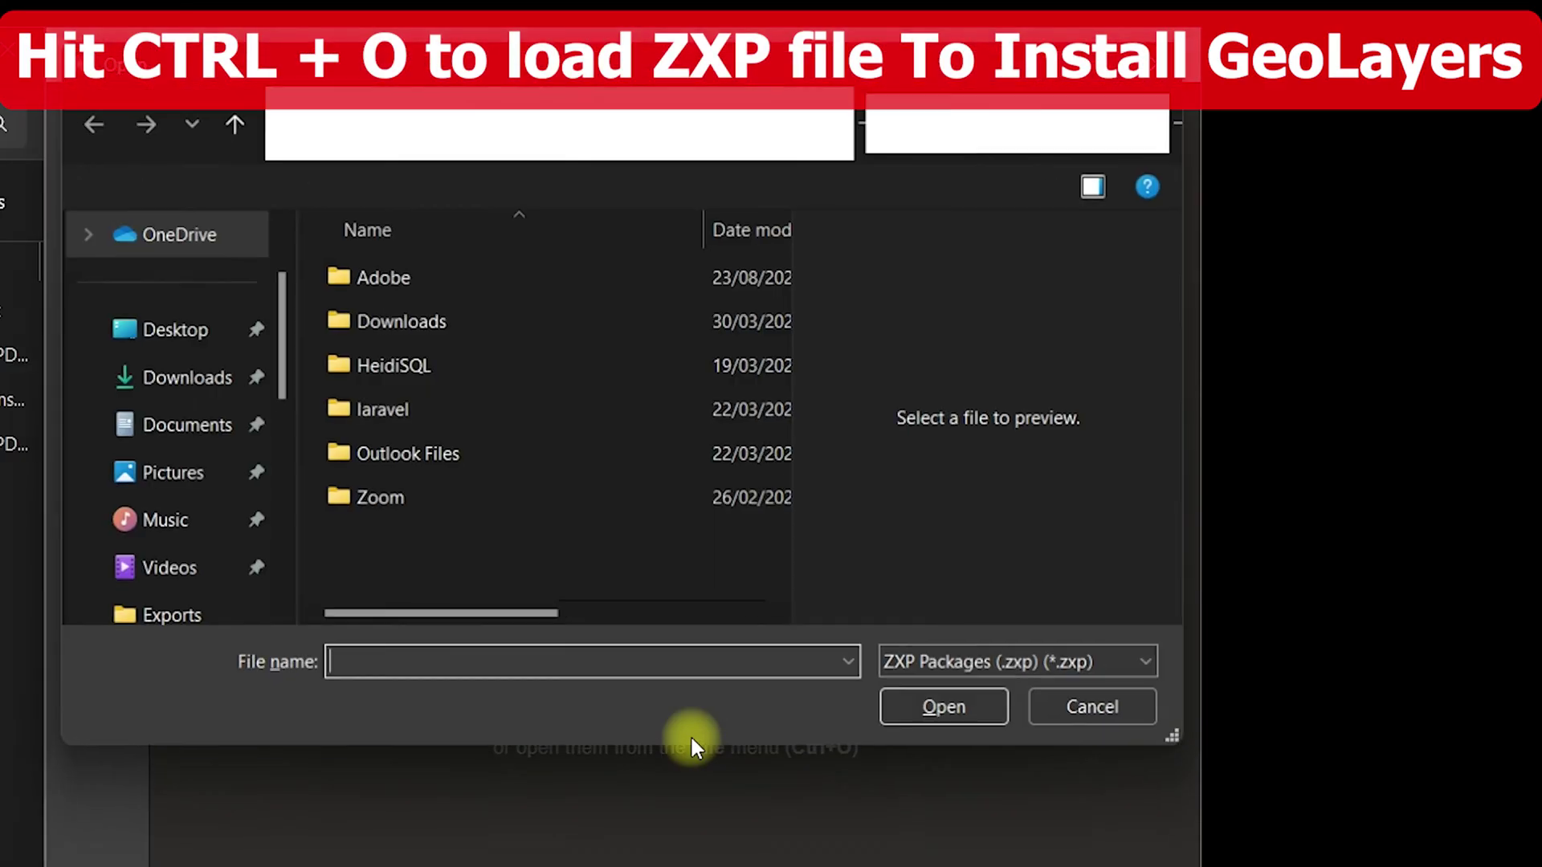
left_click(155, 344)
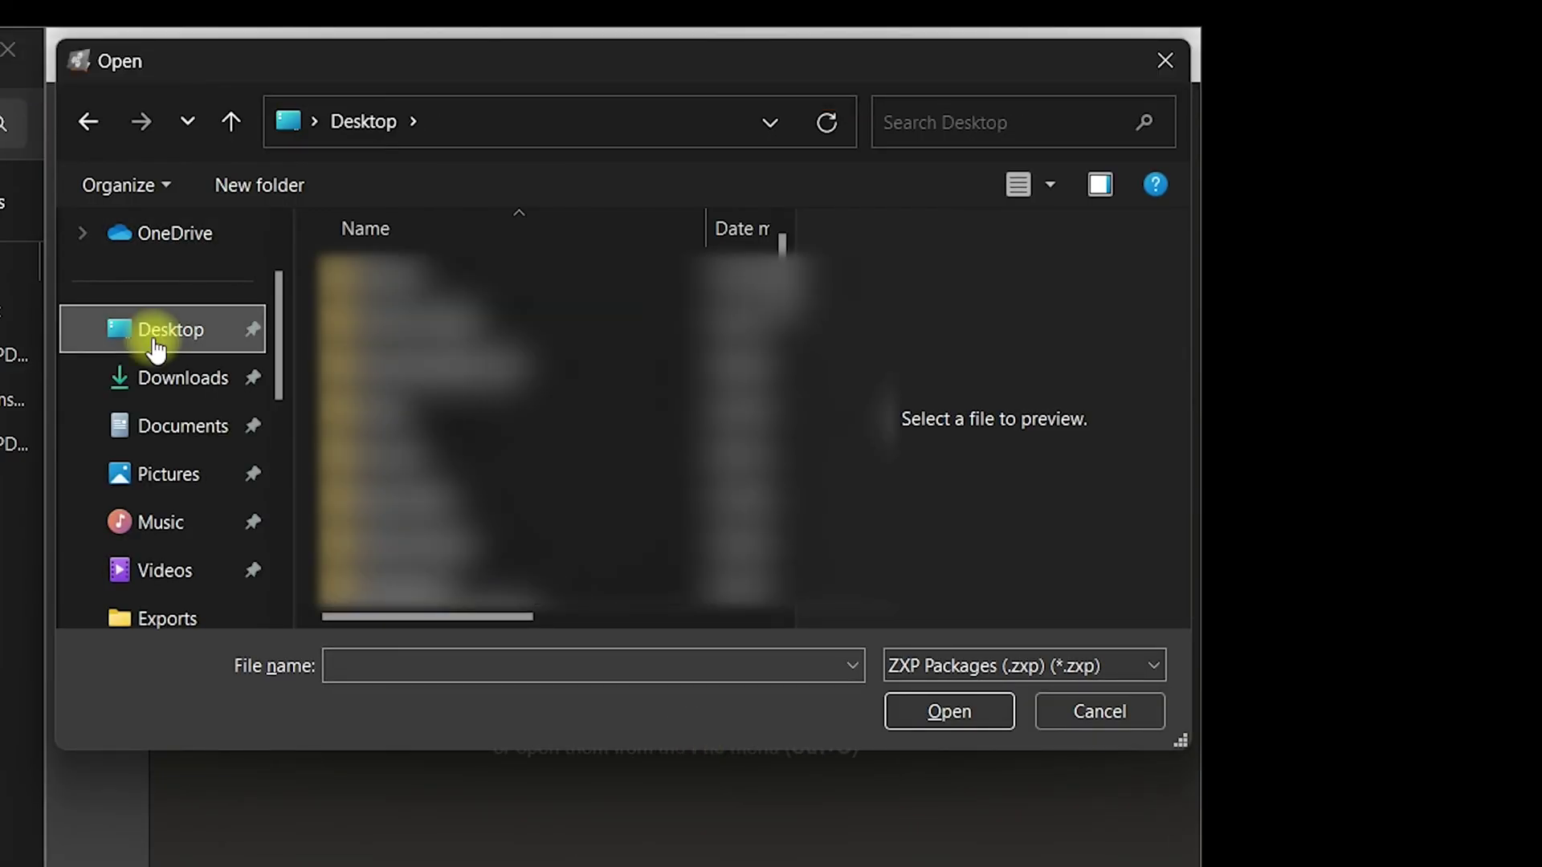
left_click(531, 462)
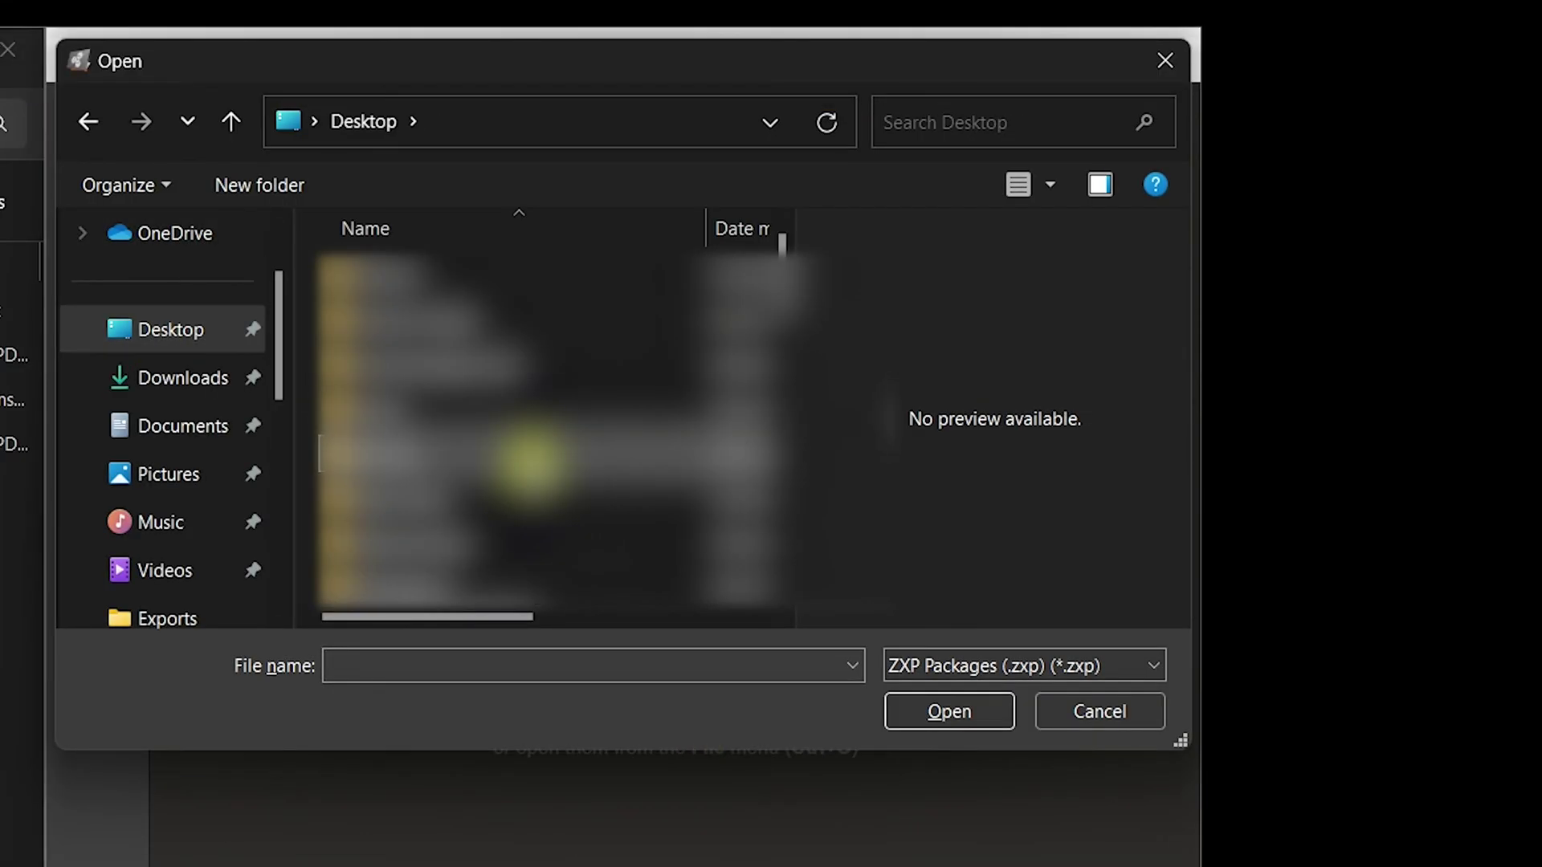
key("g")
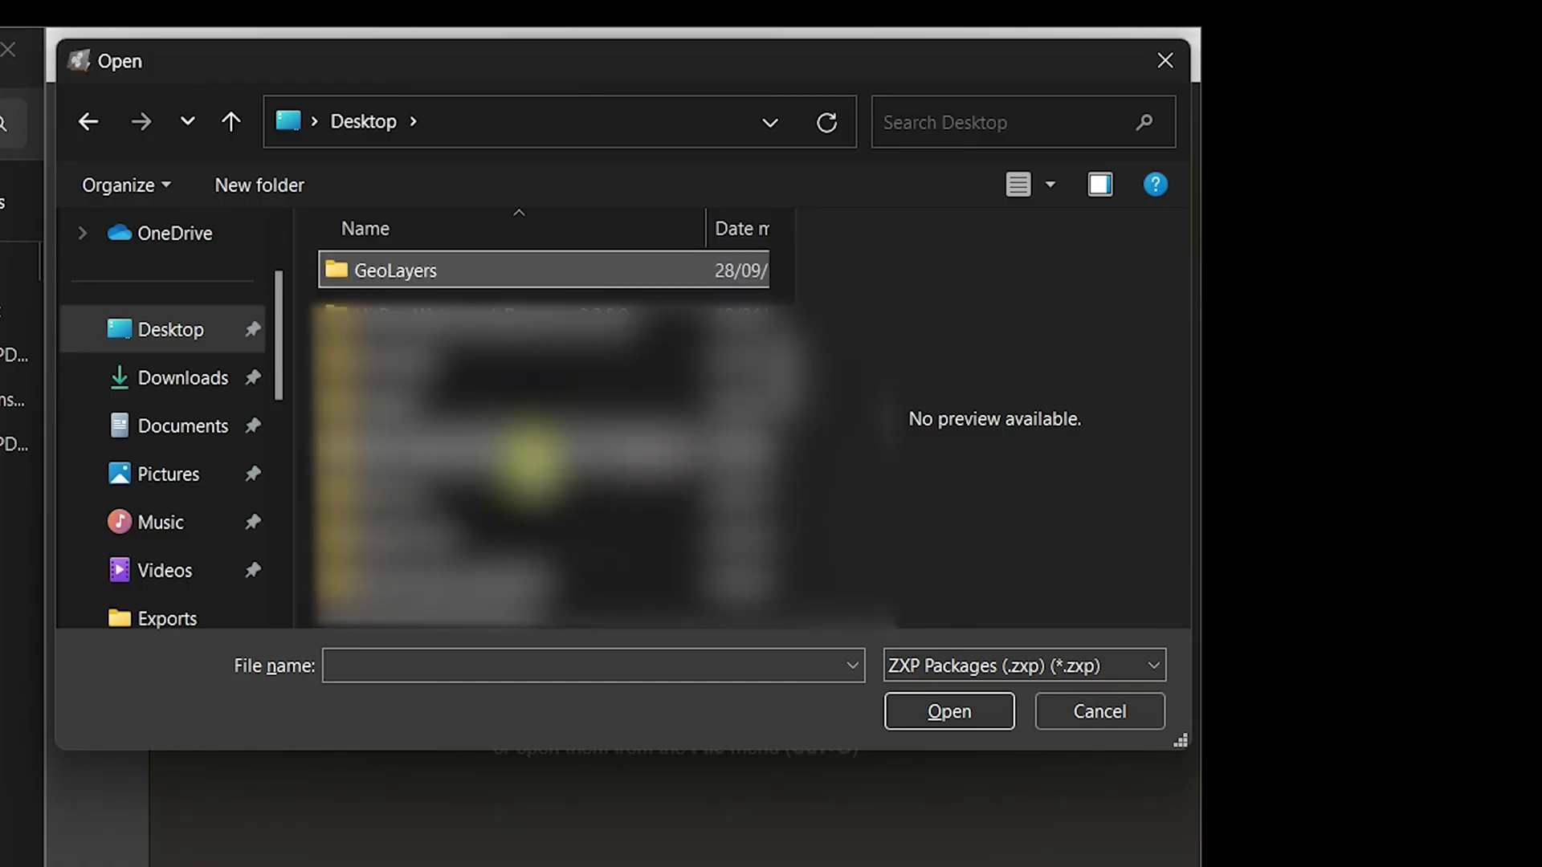
double_click(406, 270)
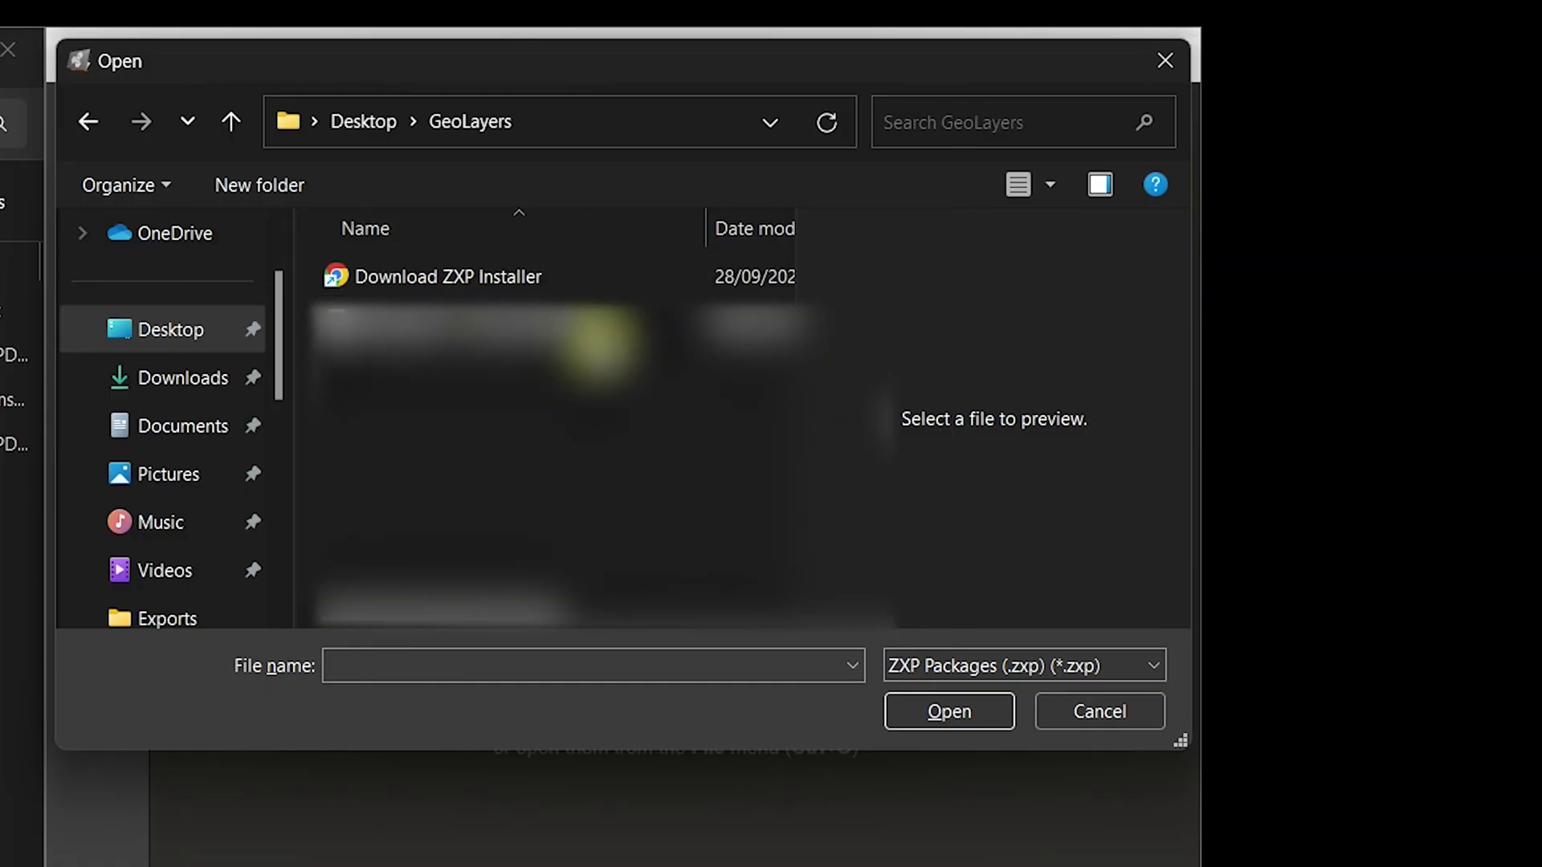
left_click(591, 321)
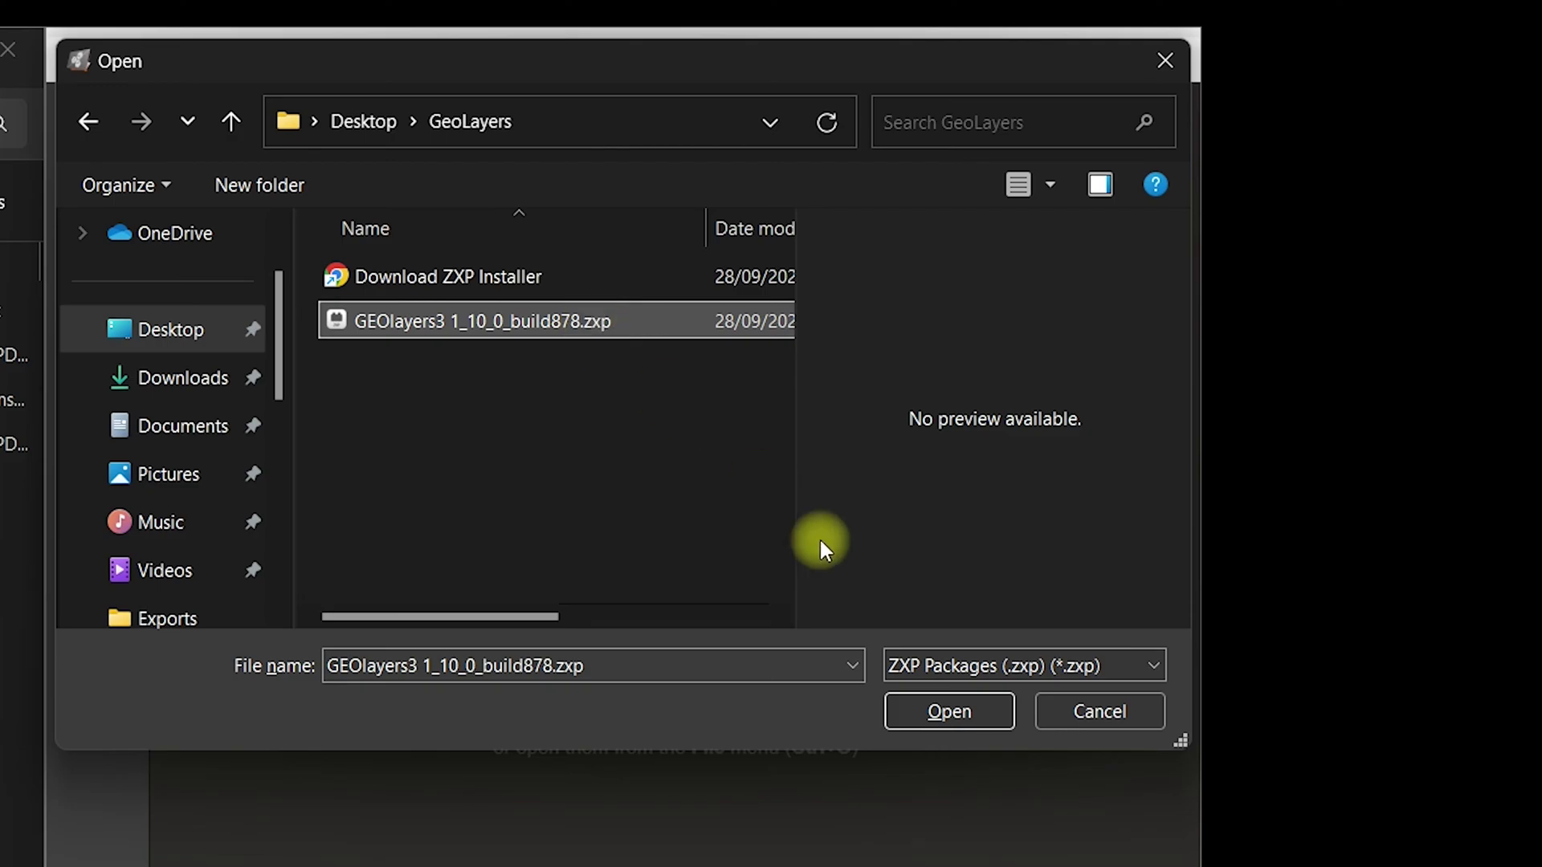
left_click(934, 707)
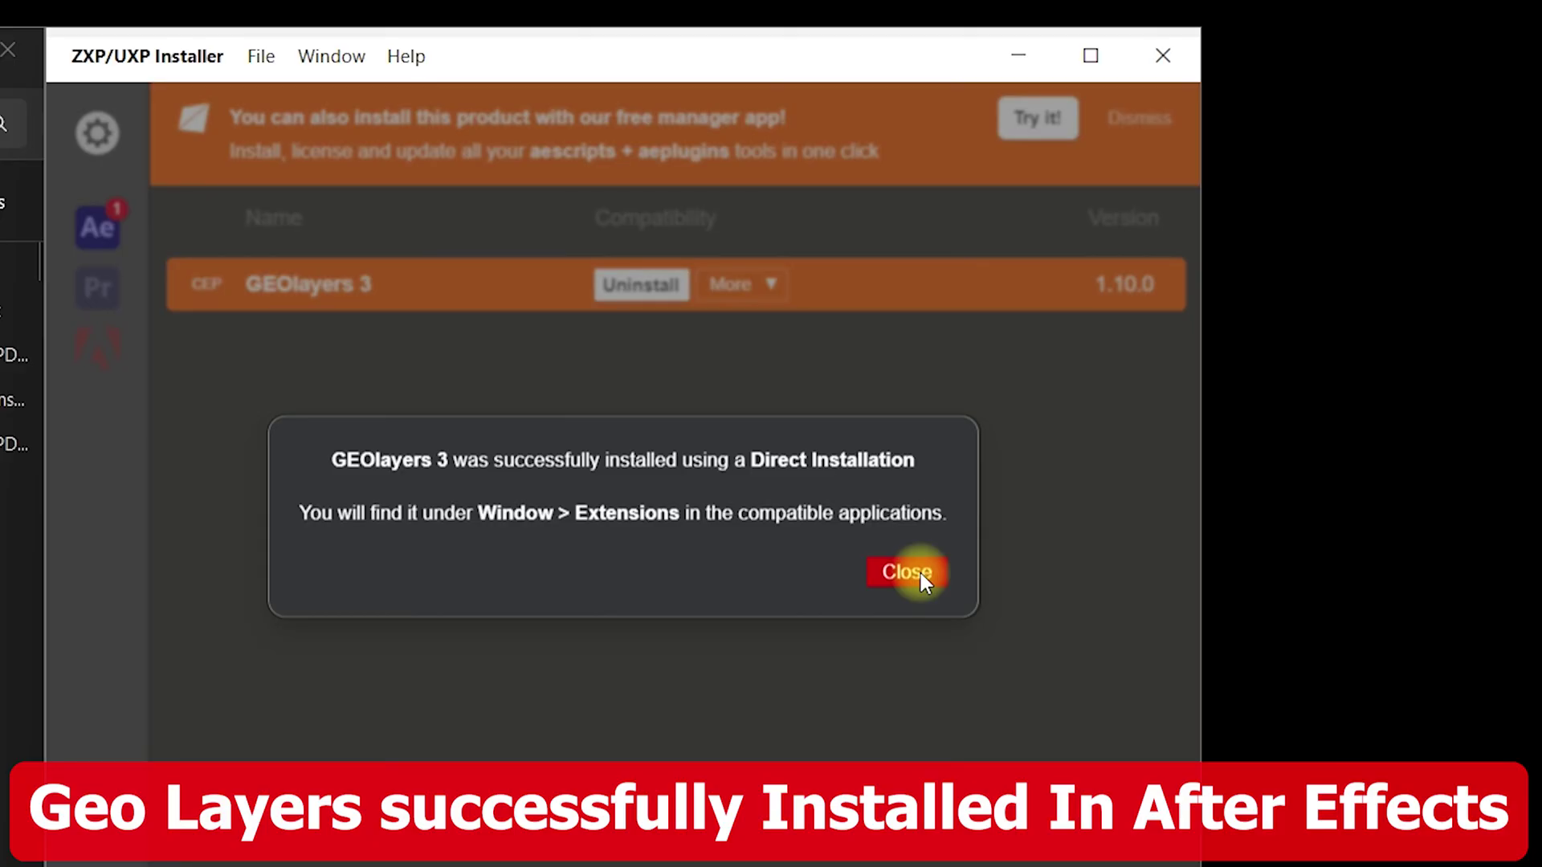
Close the GEOlayers 3 installation success dialog.
left_click(900, 572)
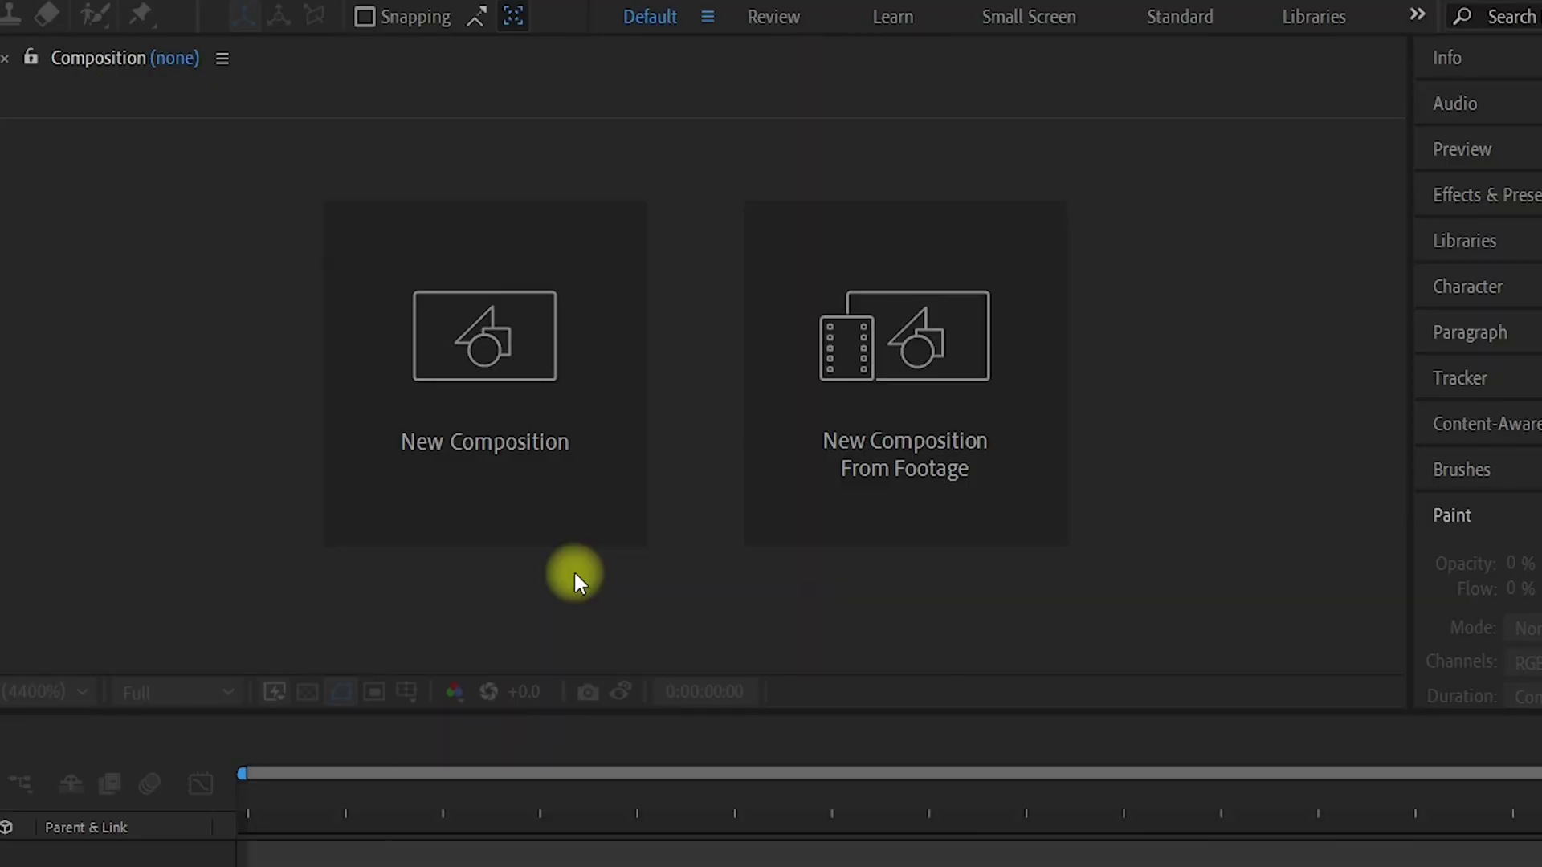
Create Comp 1 at 1920×1080, 59.94 fps, accepting the default composition settings.
left_click(509, 459)
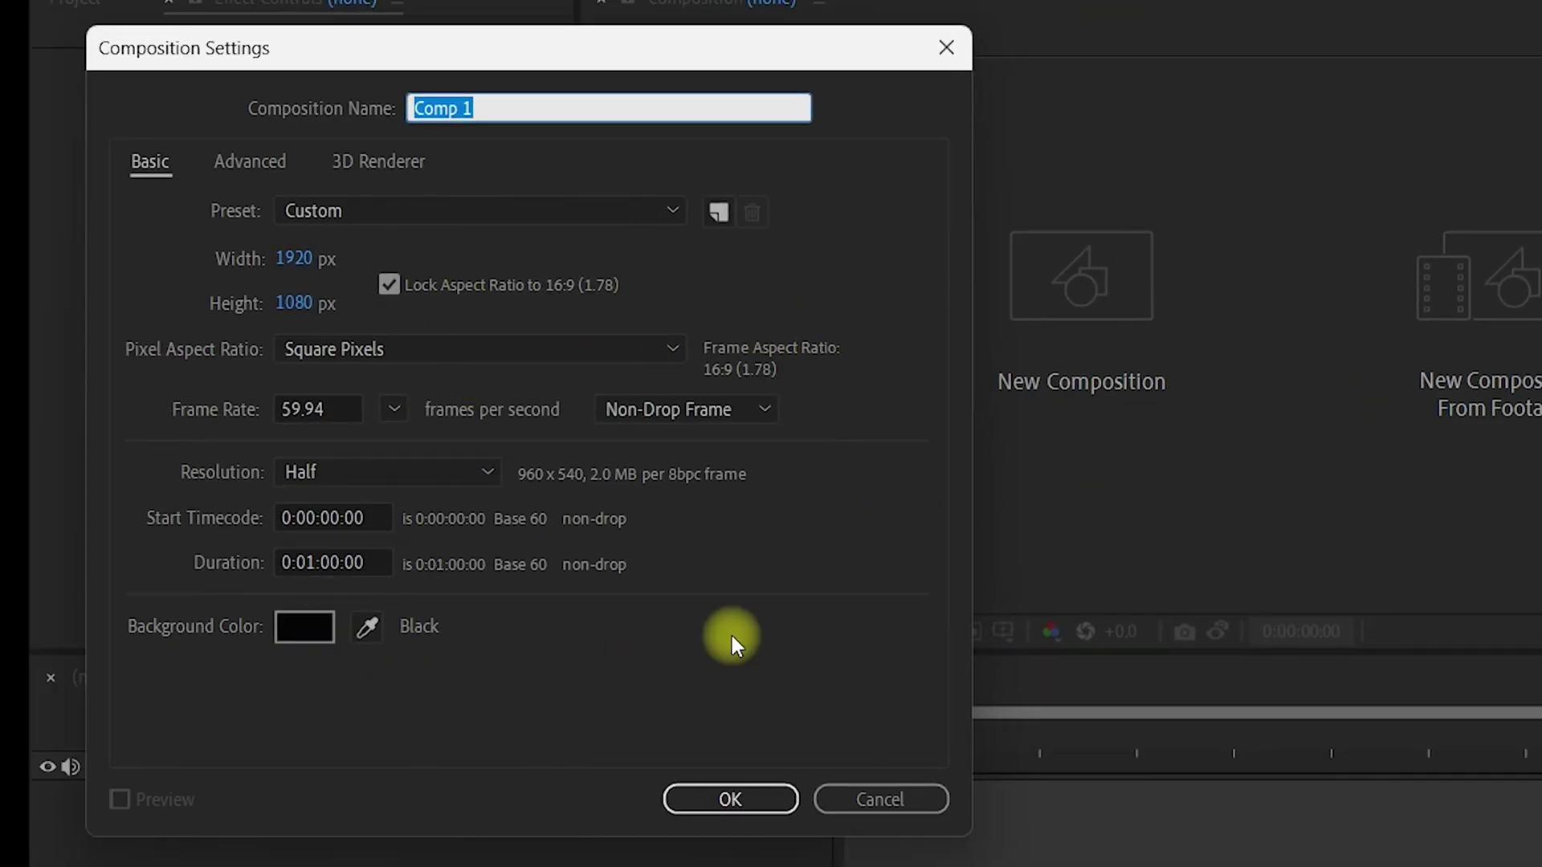
left_click(700, 806)
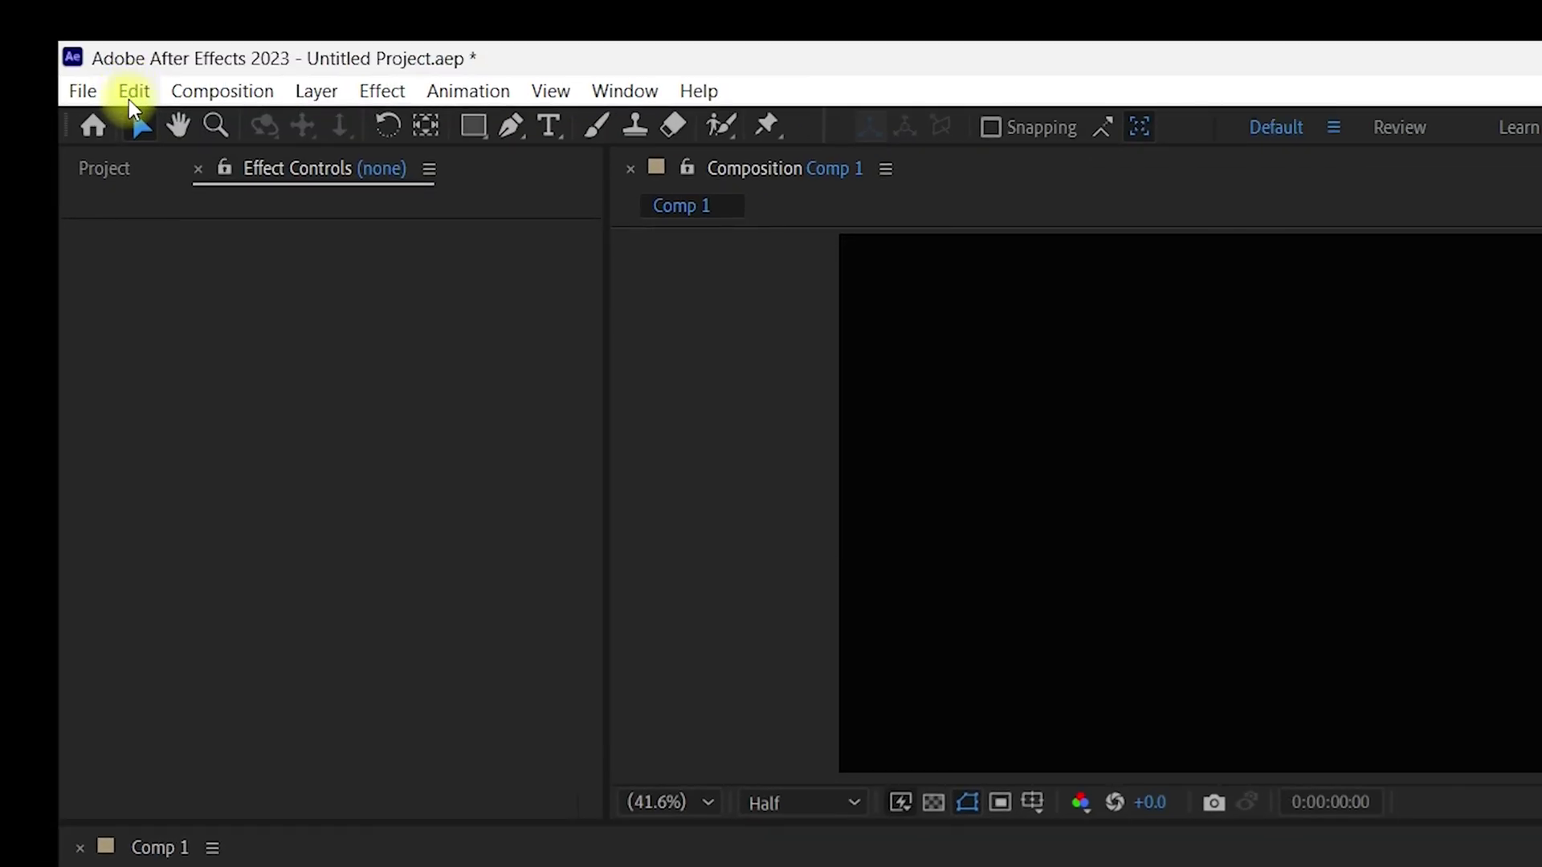
left_click(129, 100)
Enable Allow Scripts to Write Files and Access Network in Scripting & Expressions preferences.
mouse_move(355, 589)
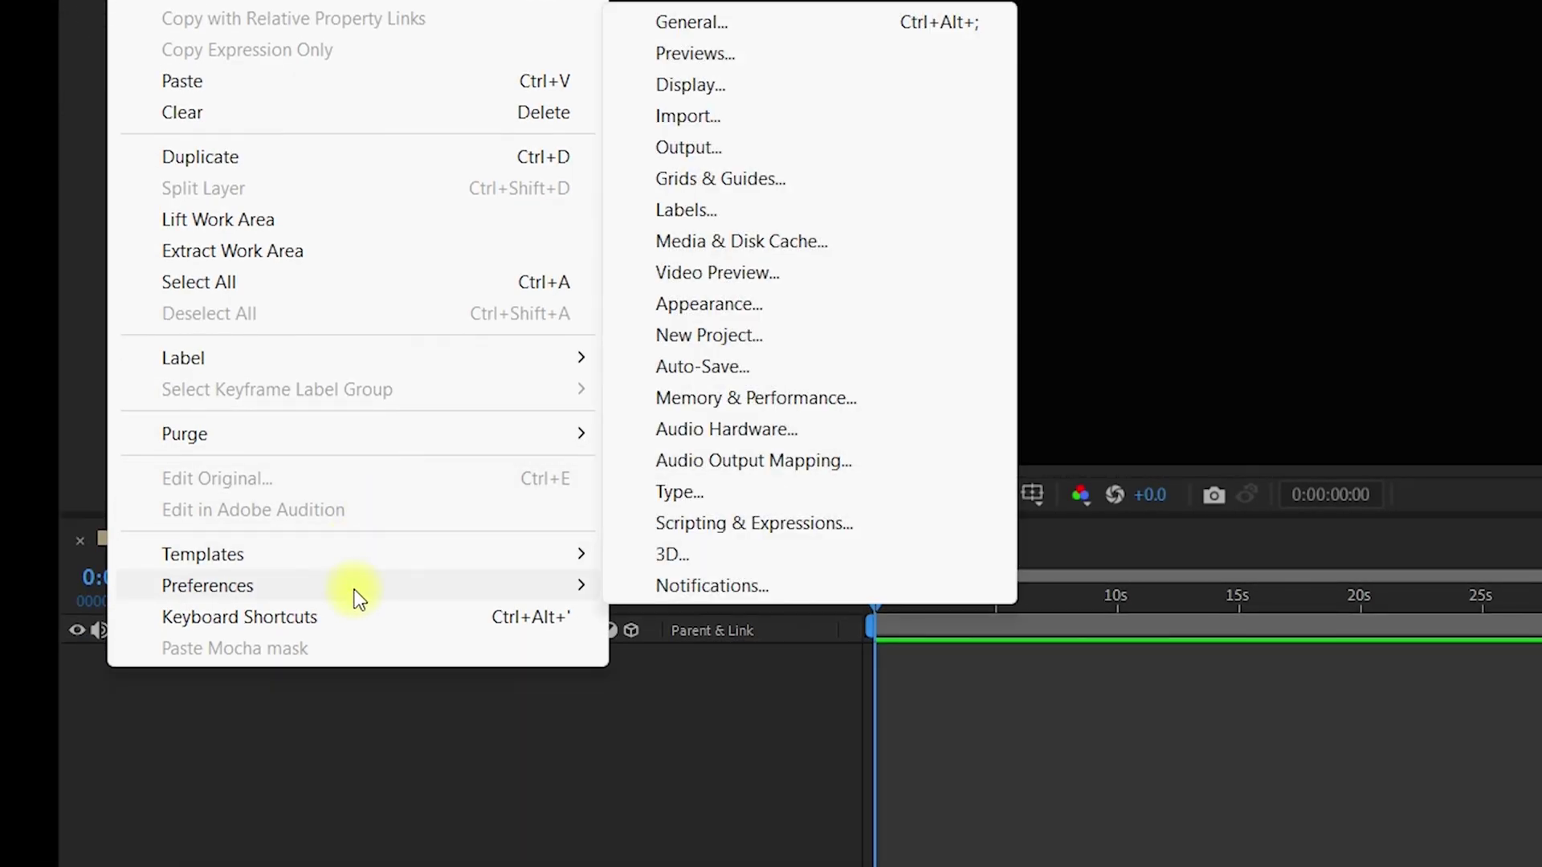
left_click(803, 532)
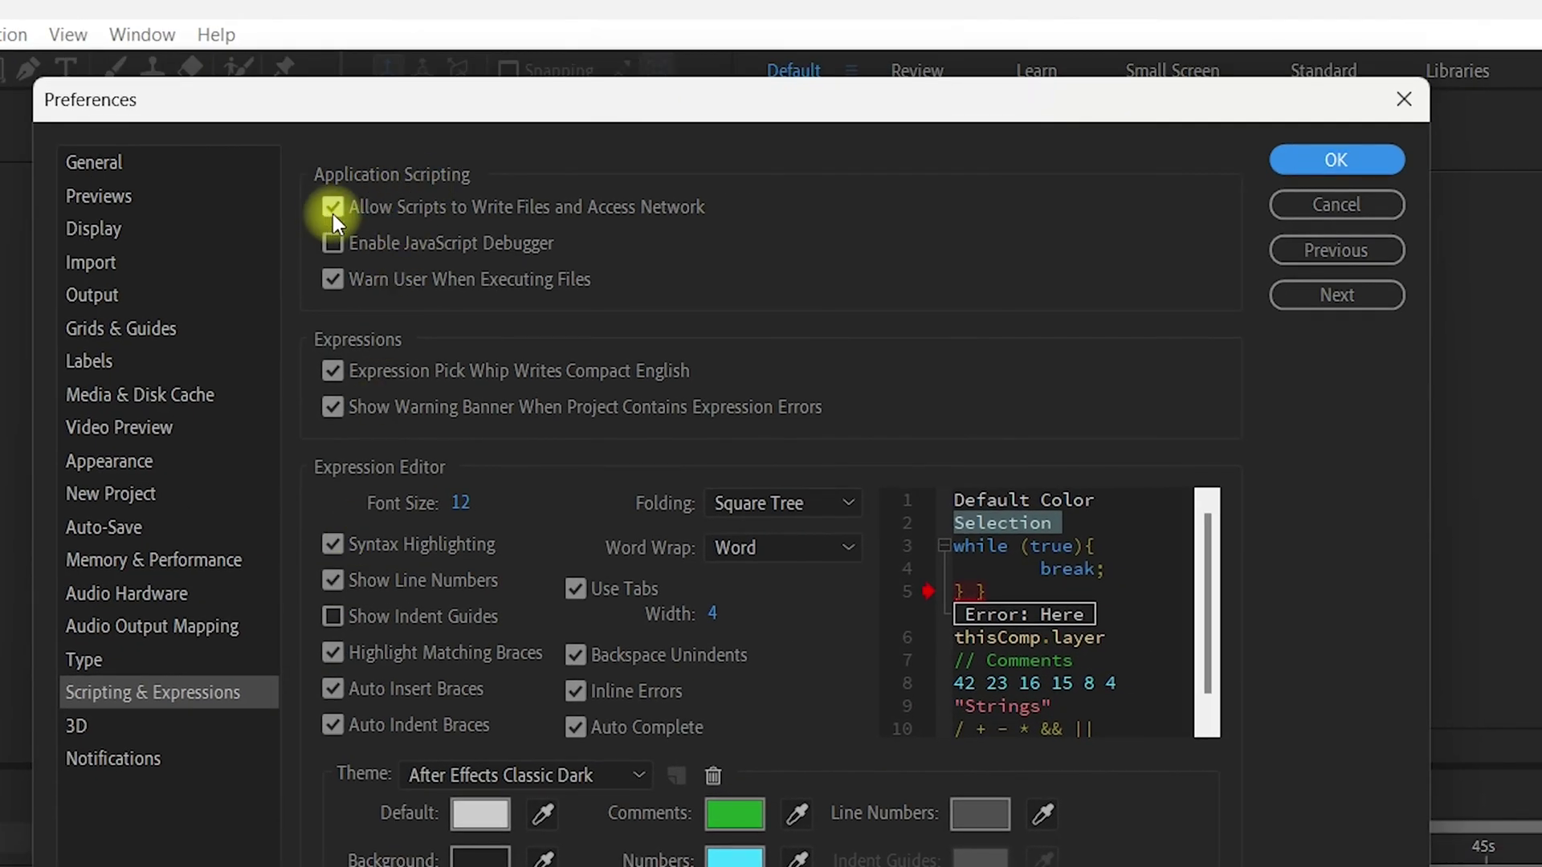
left_click(410, 210)
left_click(546, 211)
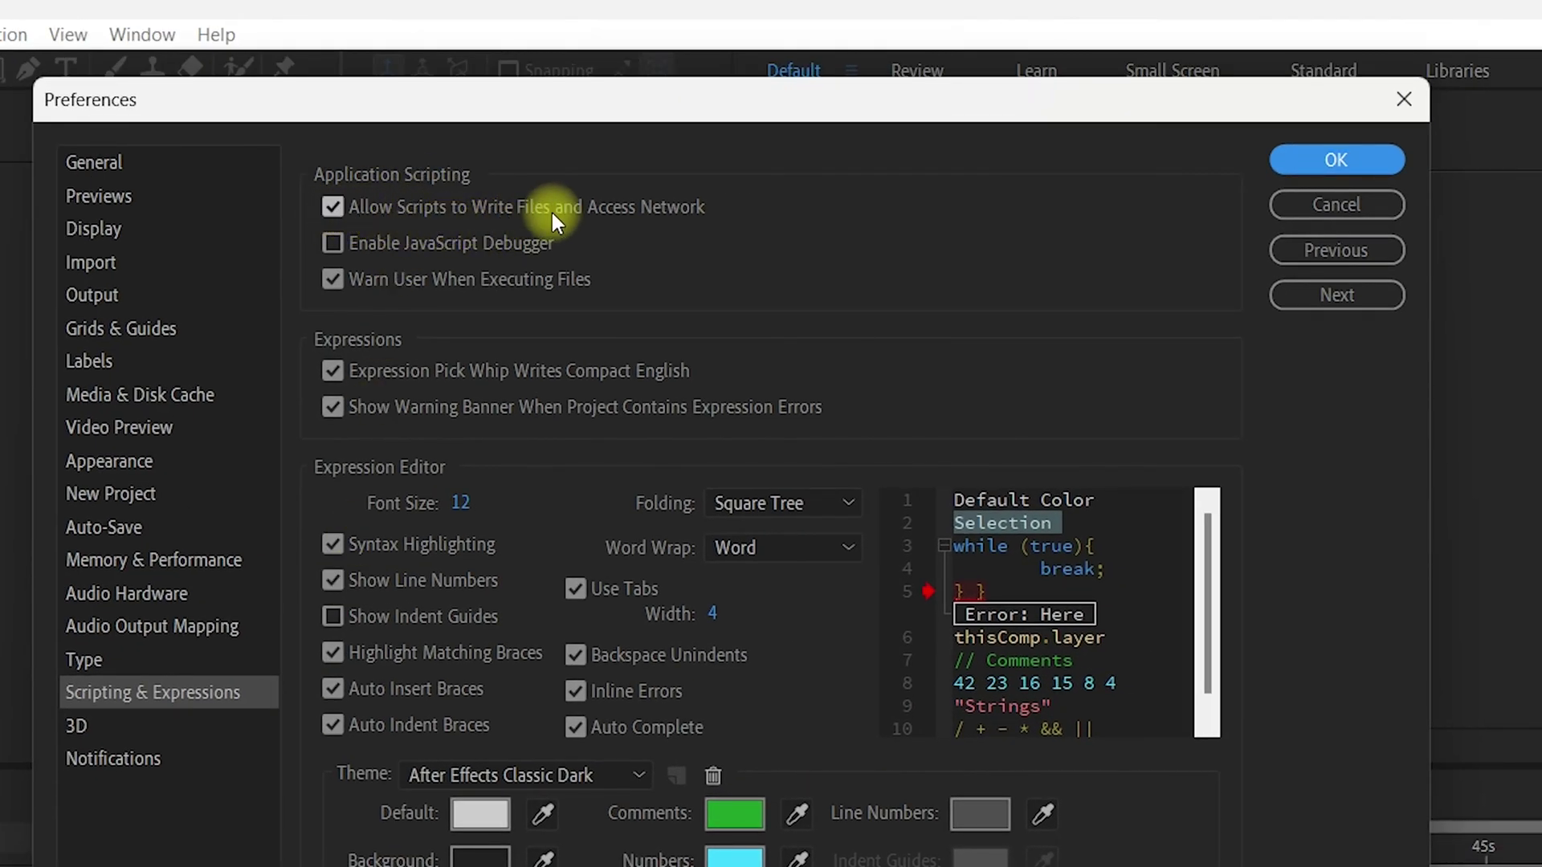
left_click(635, 216)
left_click(691, 218)
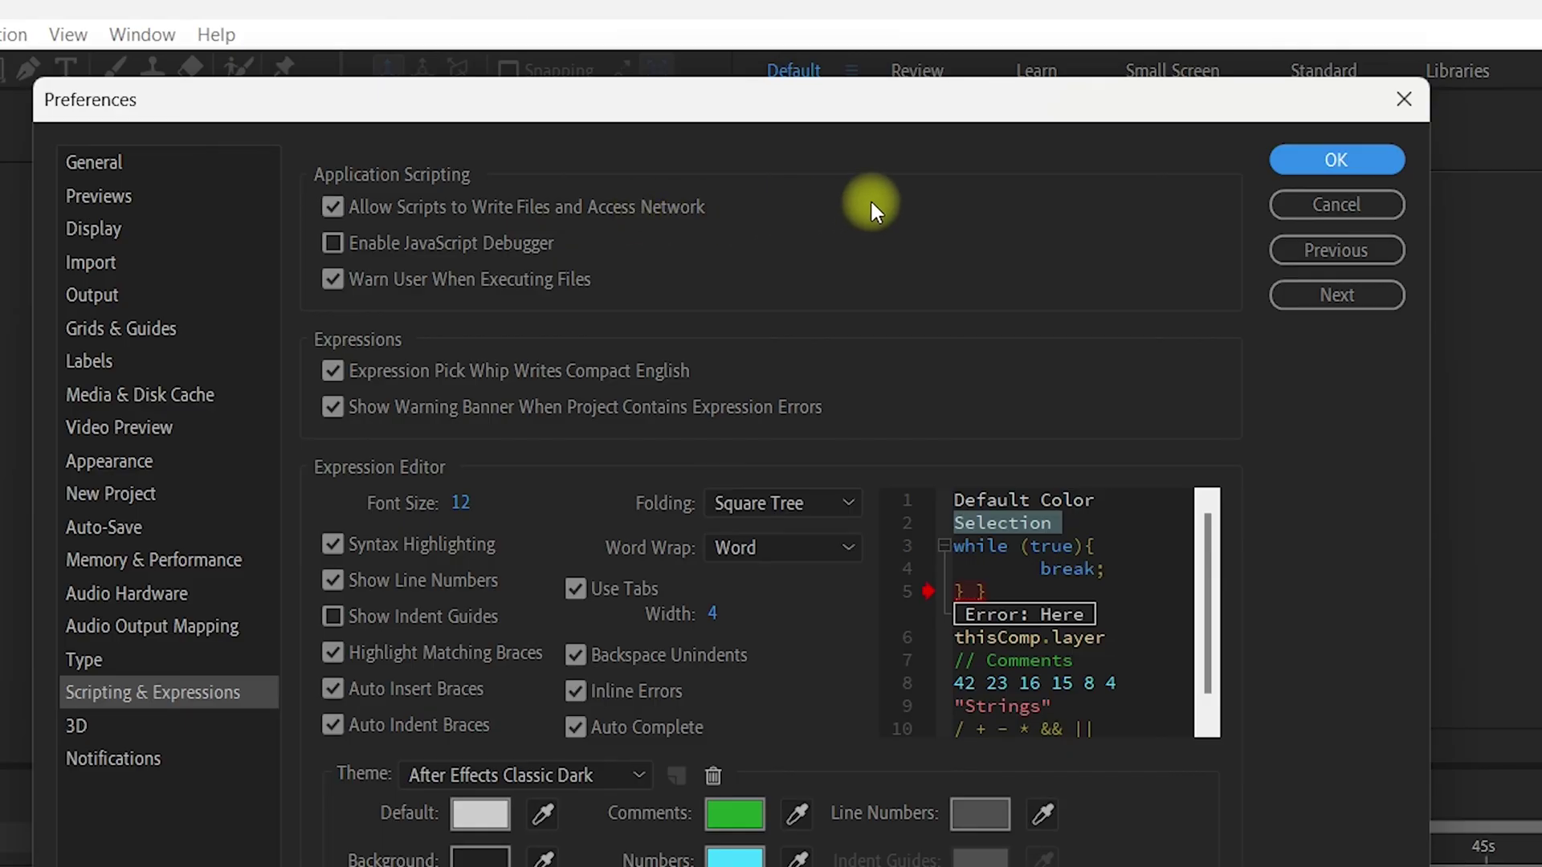
Confirm the preferences and open the GEOlayers 3 panel from Window > Extensions.
left_click(1335, 160)
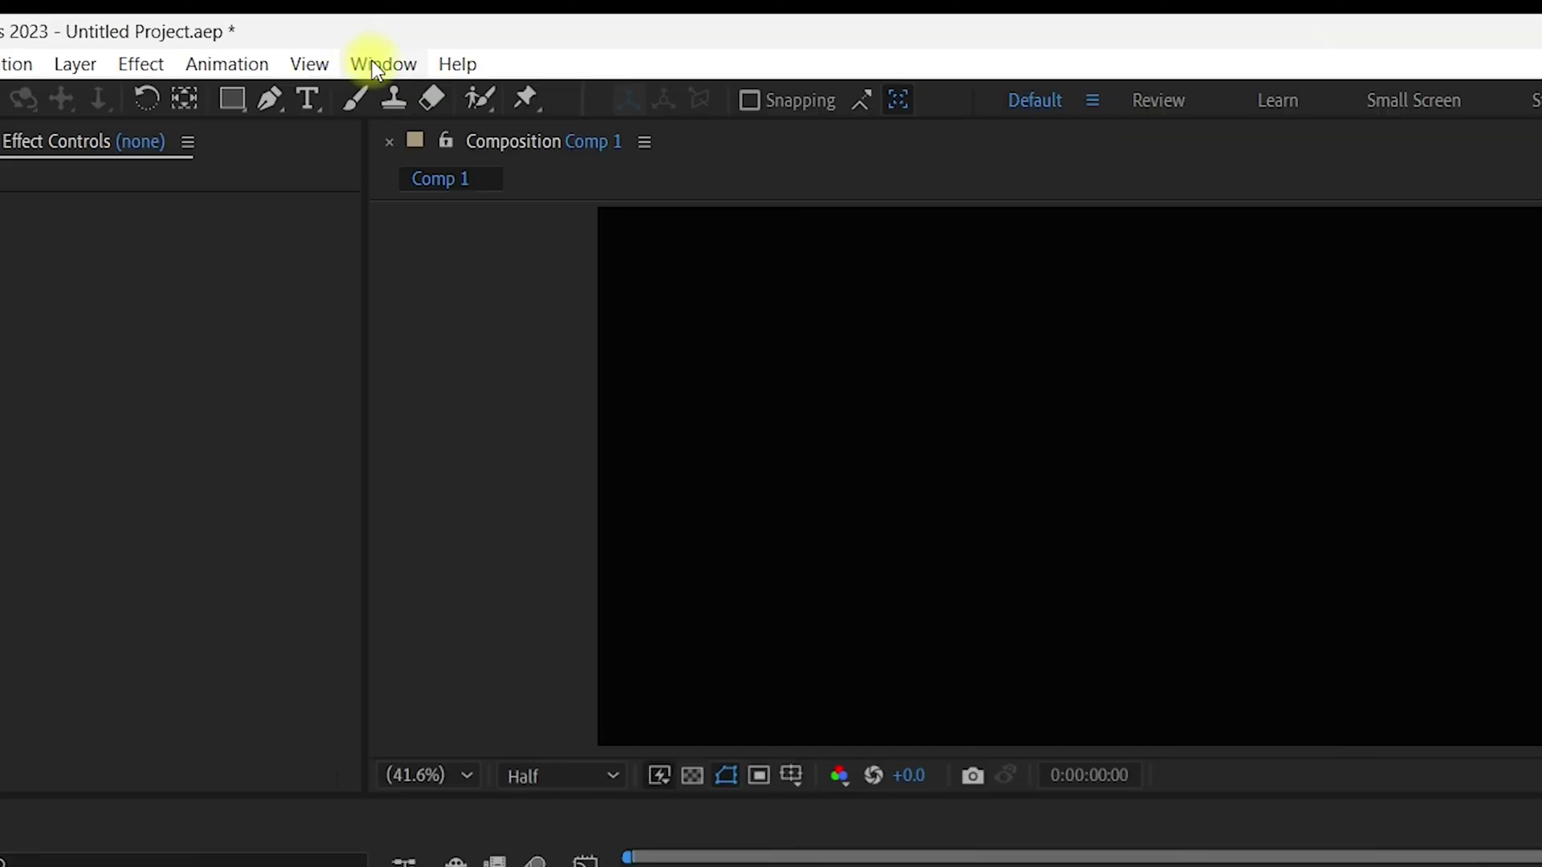
left_click(134, 33)
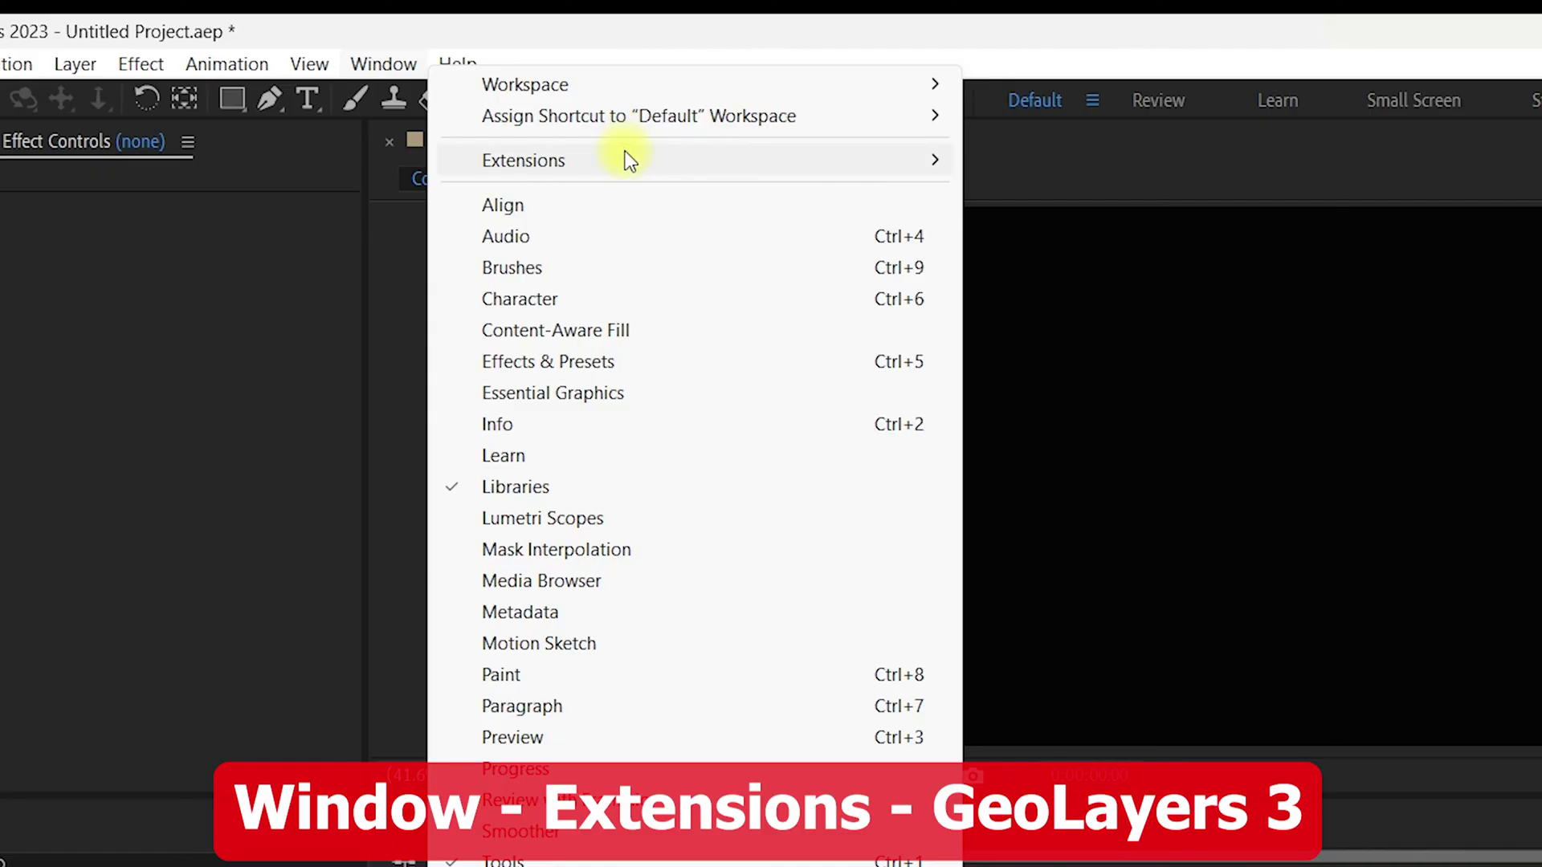
mouse_move(625, 155)
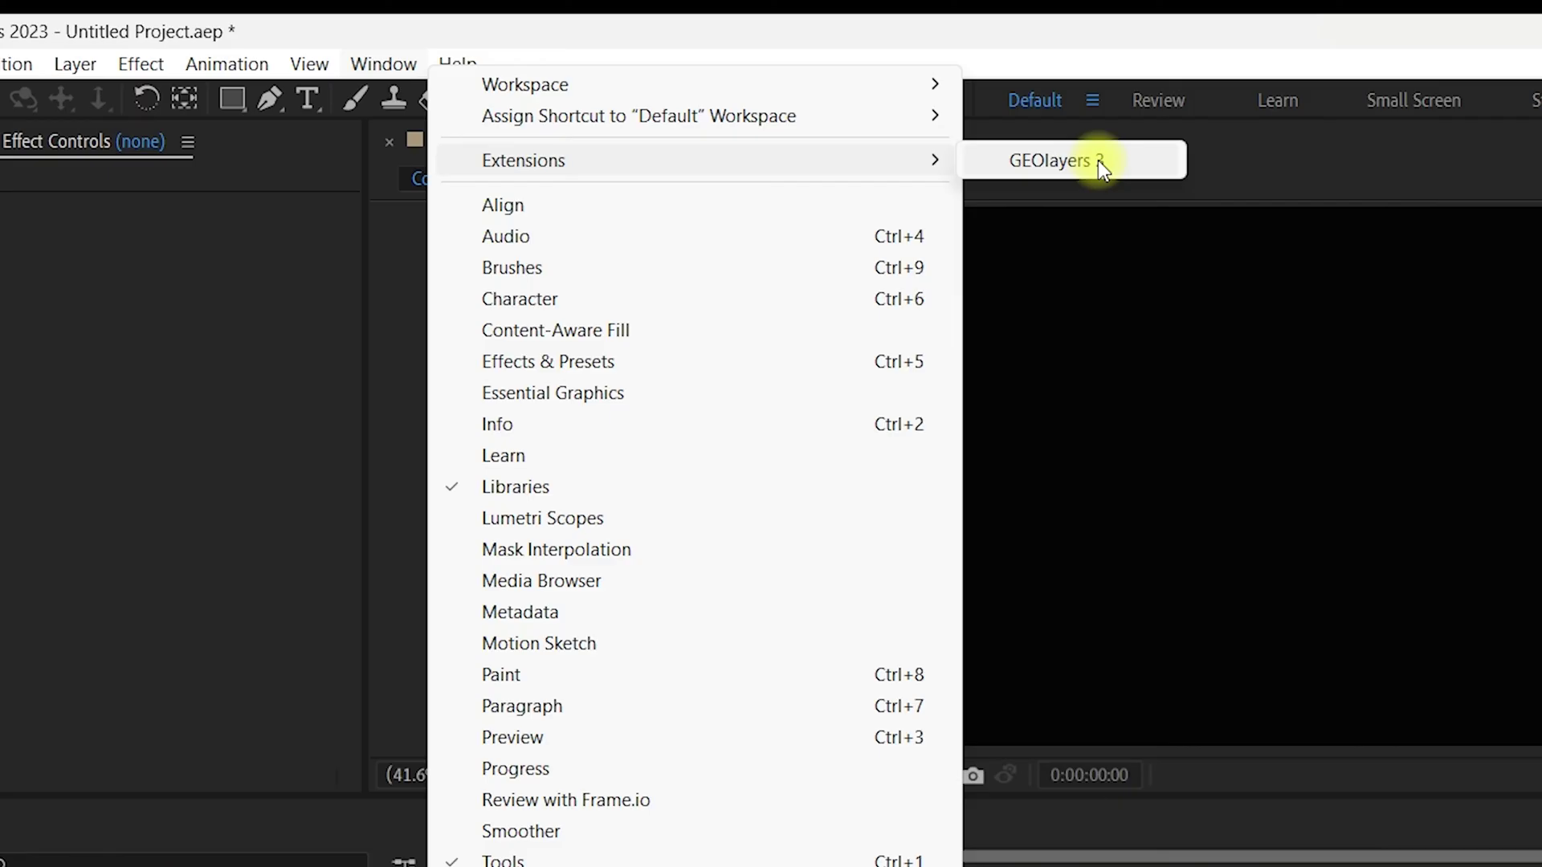
left_click(1056, 169)
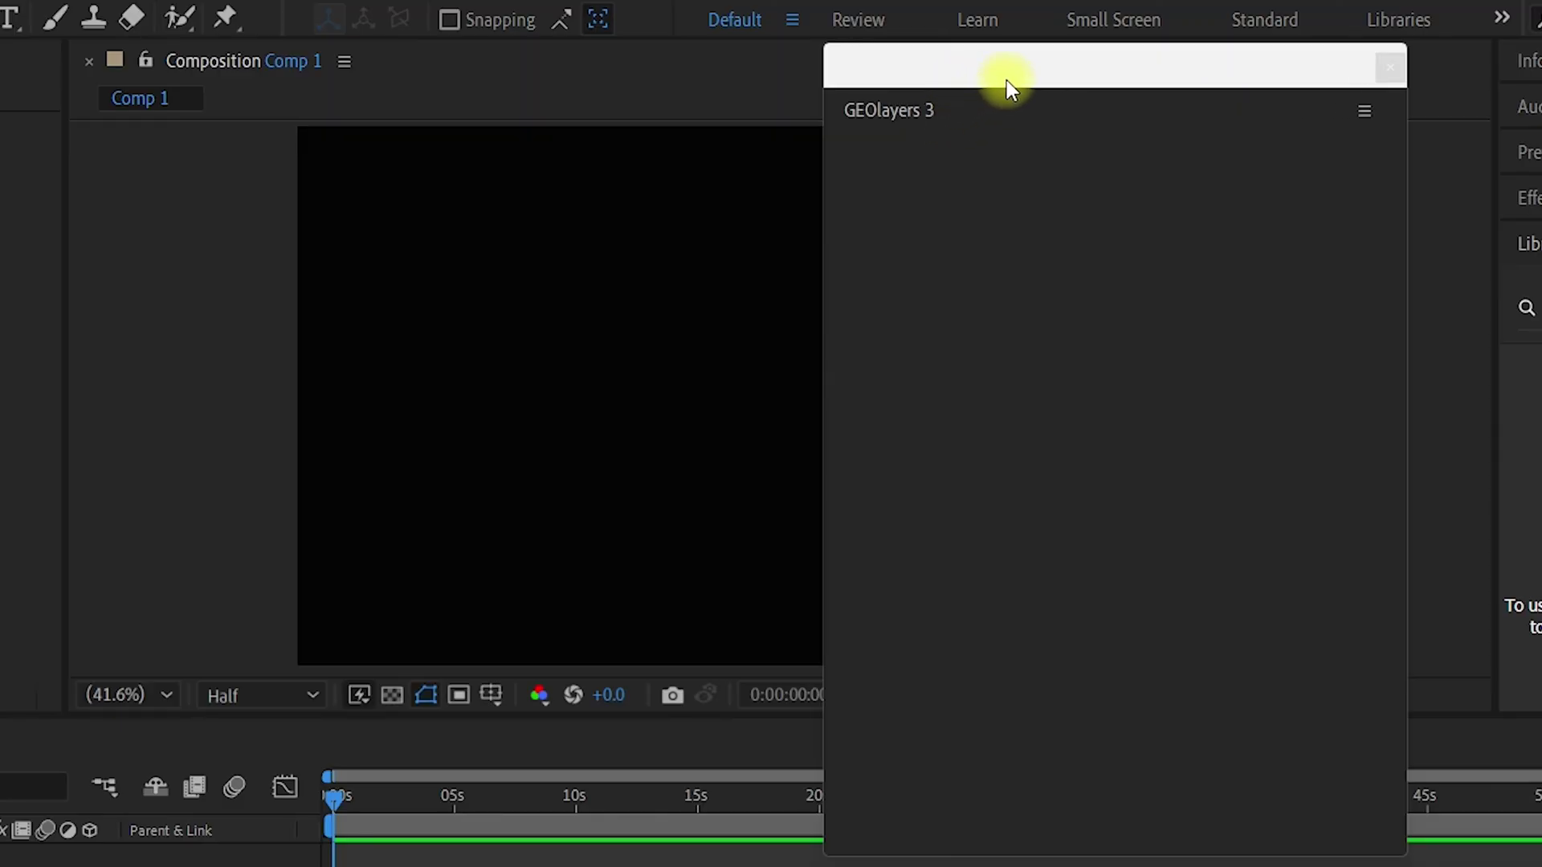